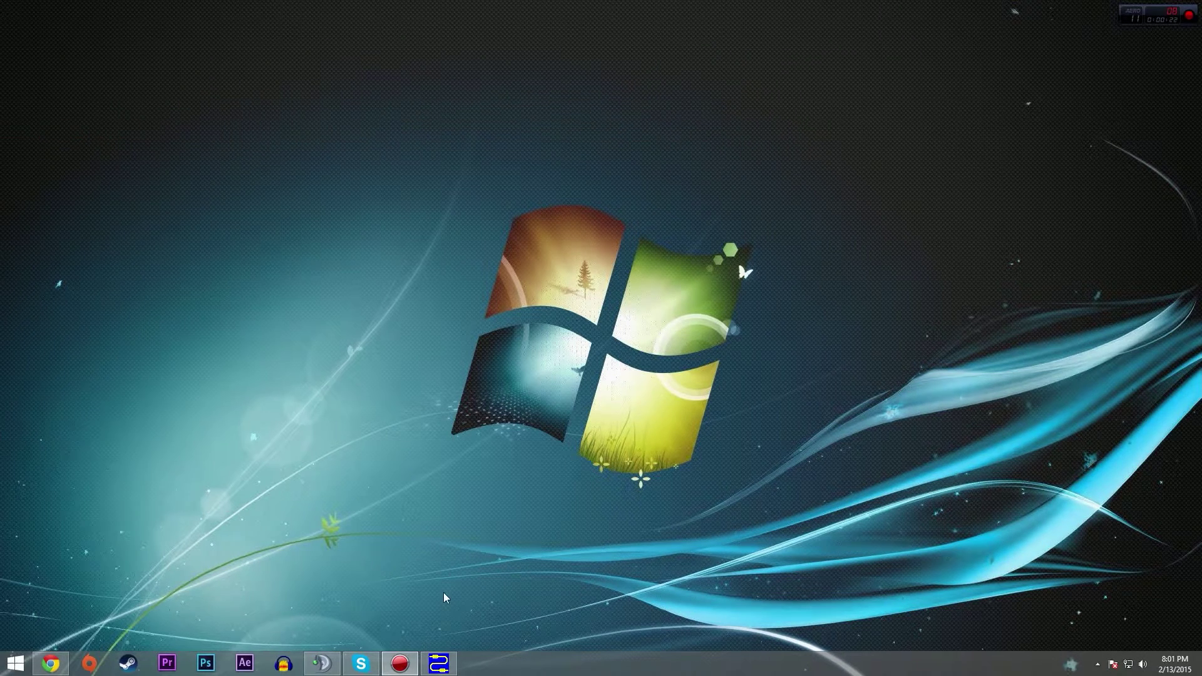
- Apply 2 cables in the Virtual Audio Cable Control Panel, then hide the panel
click(444, 671)
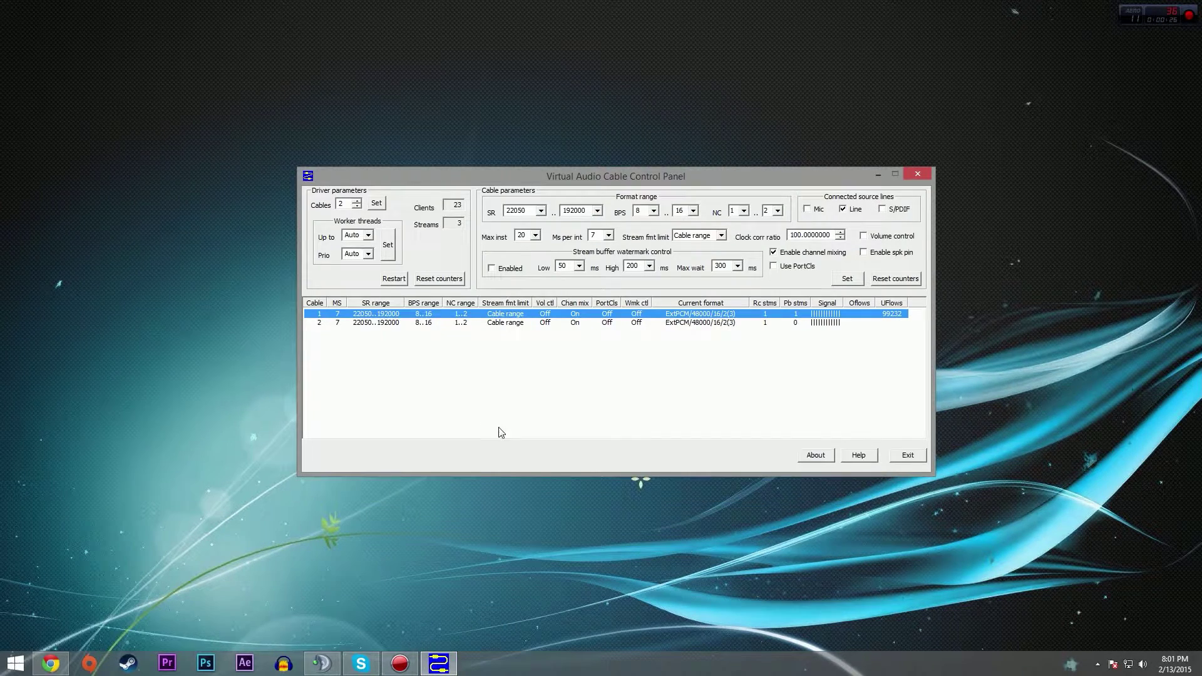
click(356, 207)
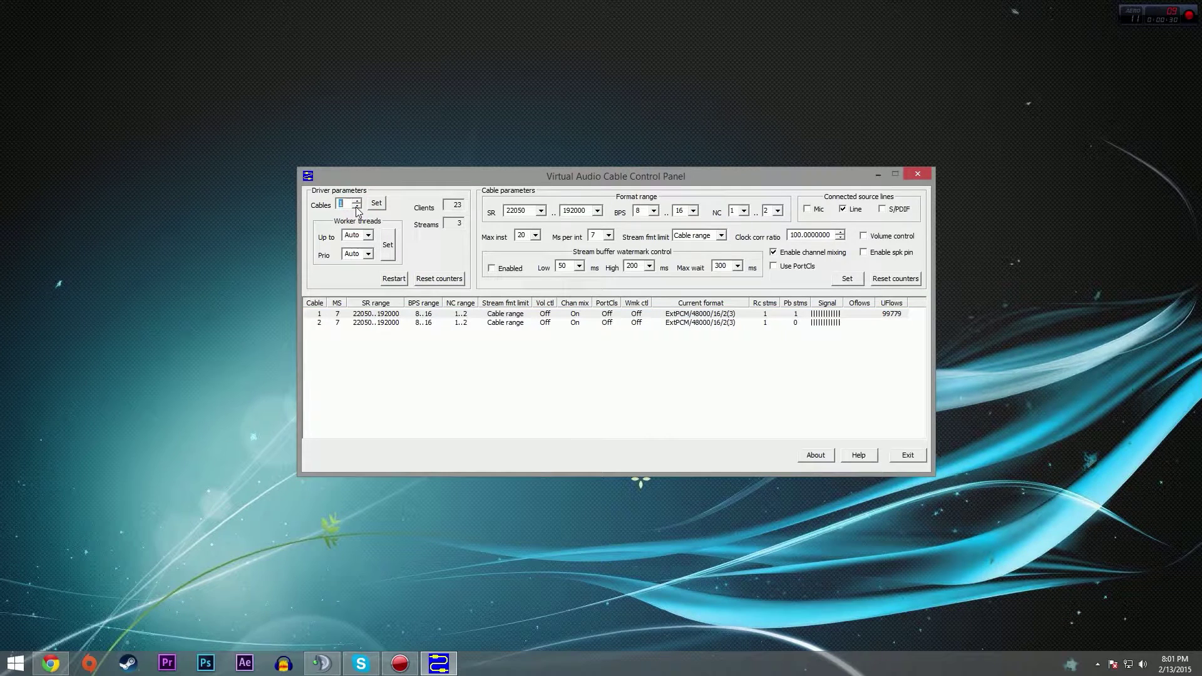
click(357, 202)
click(375, 204)
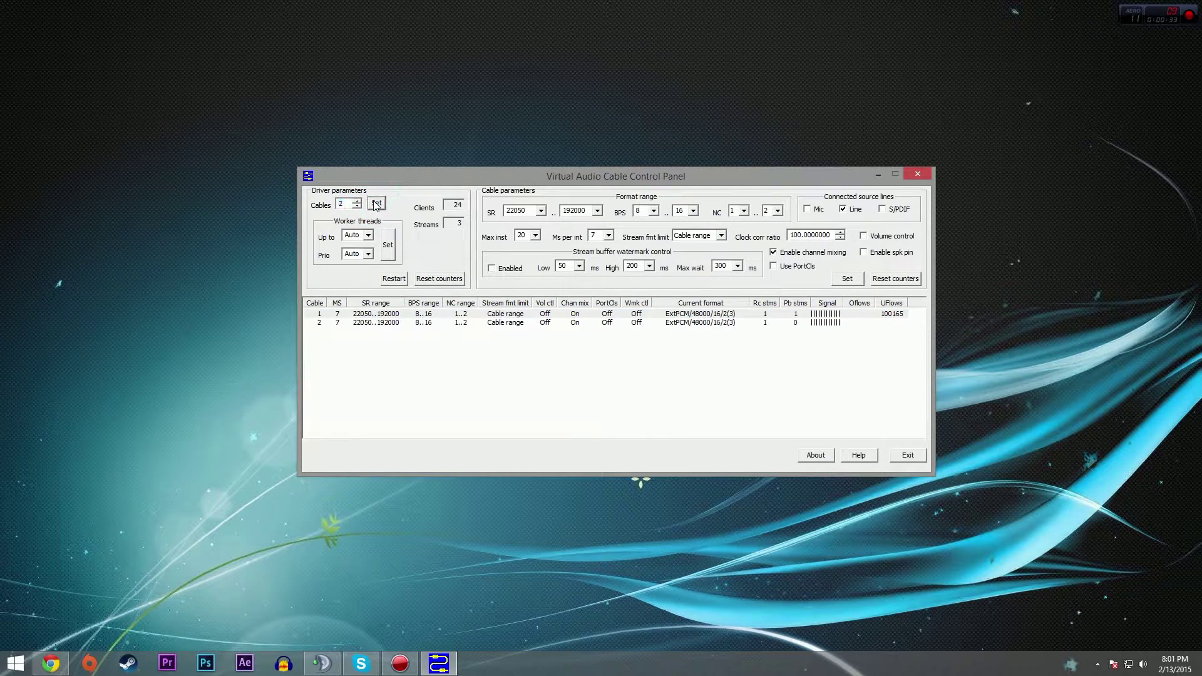
click(371, 315)
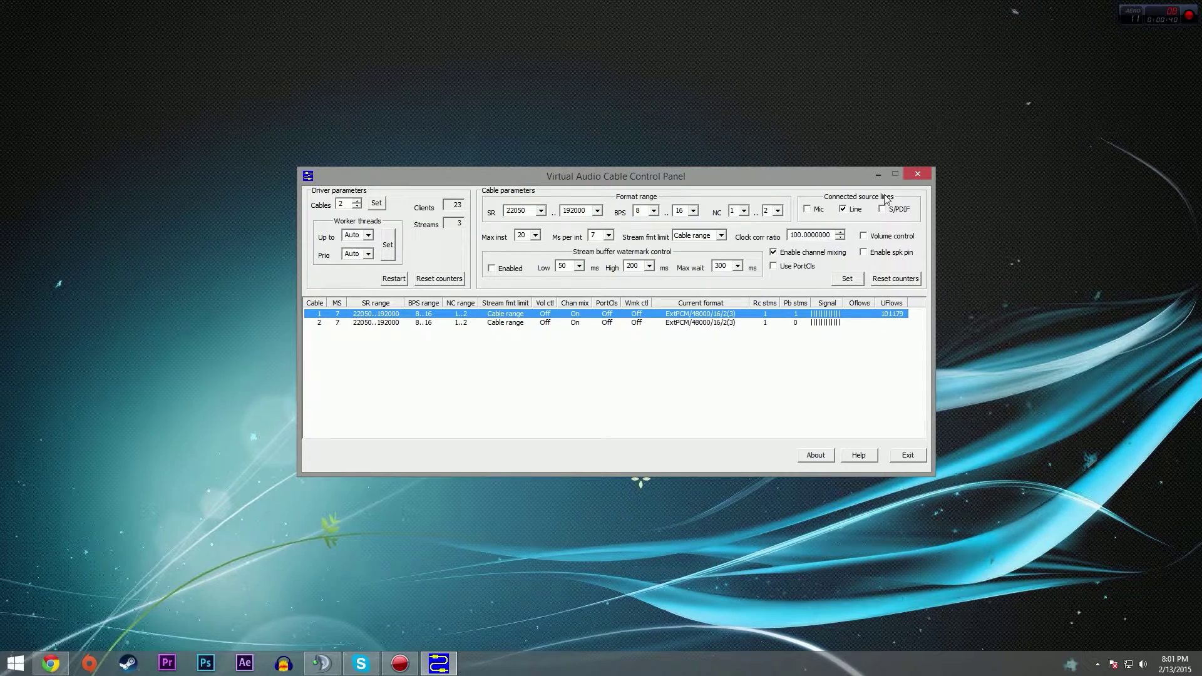
click(880, 175)
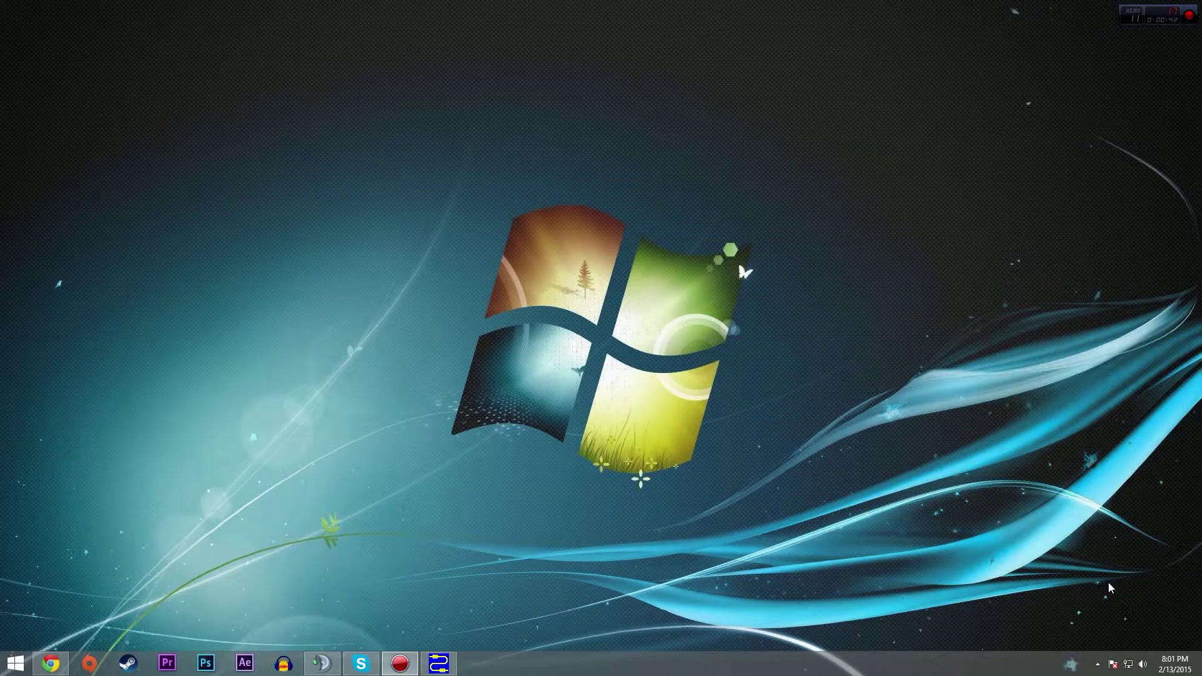
- Open Windows Sound settings from the tray volume icon and switch to Recording devices
right_click(1139, 666)
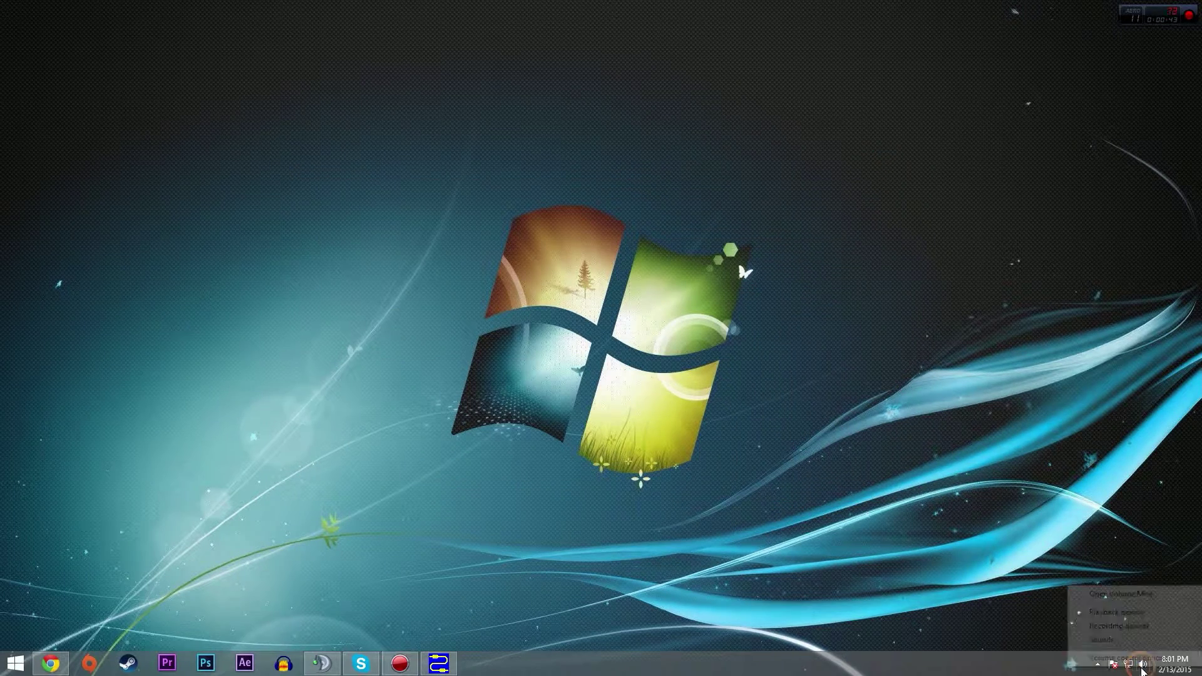
click(1105, 610)
click(240, 259)
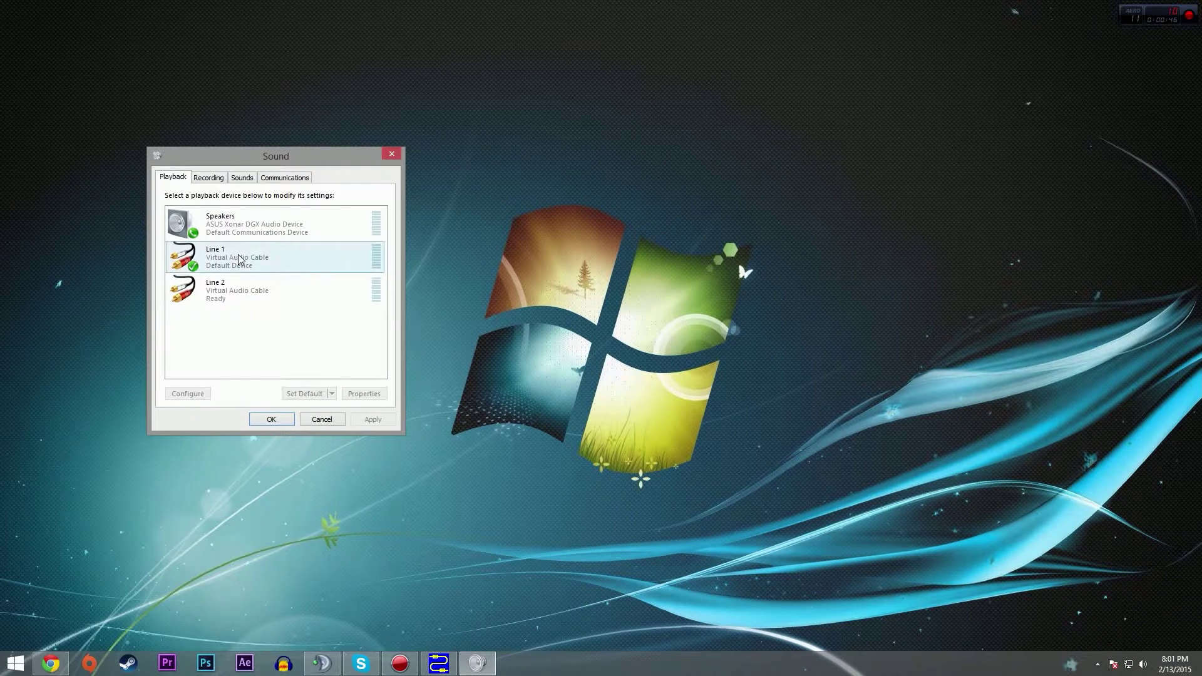
click(239, 257)
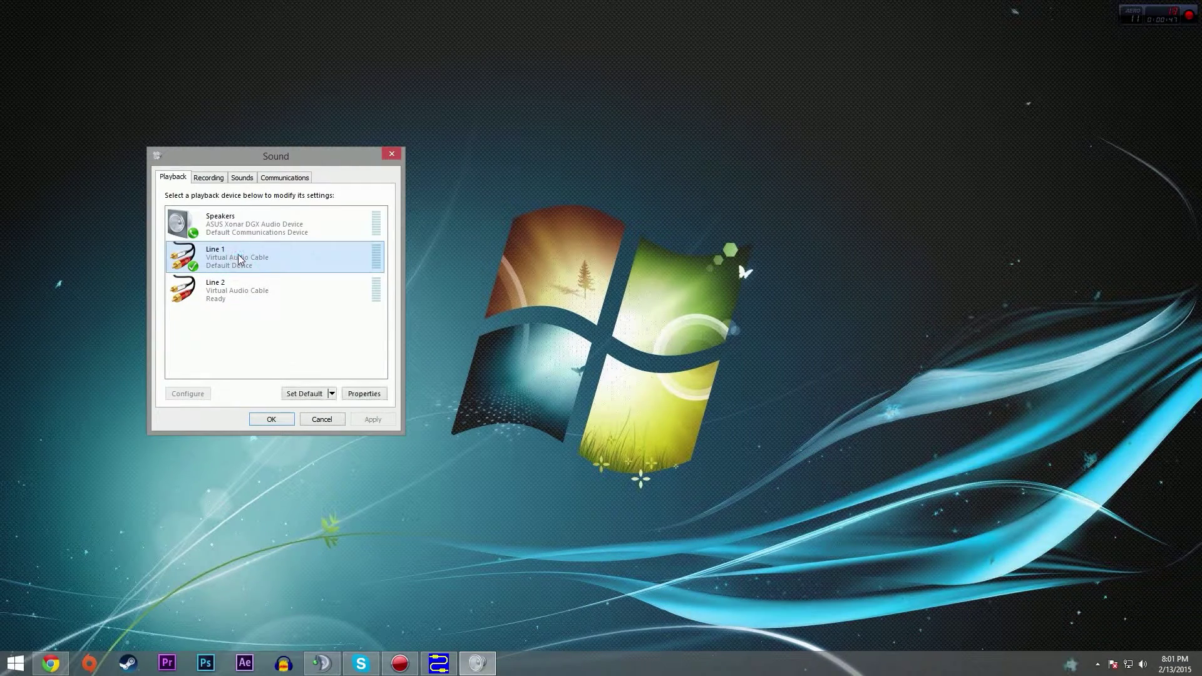
click(249, 291)
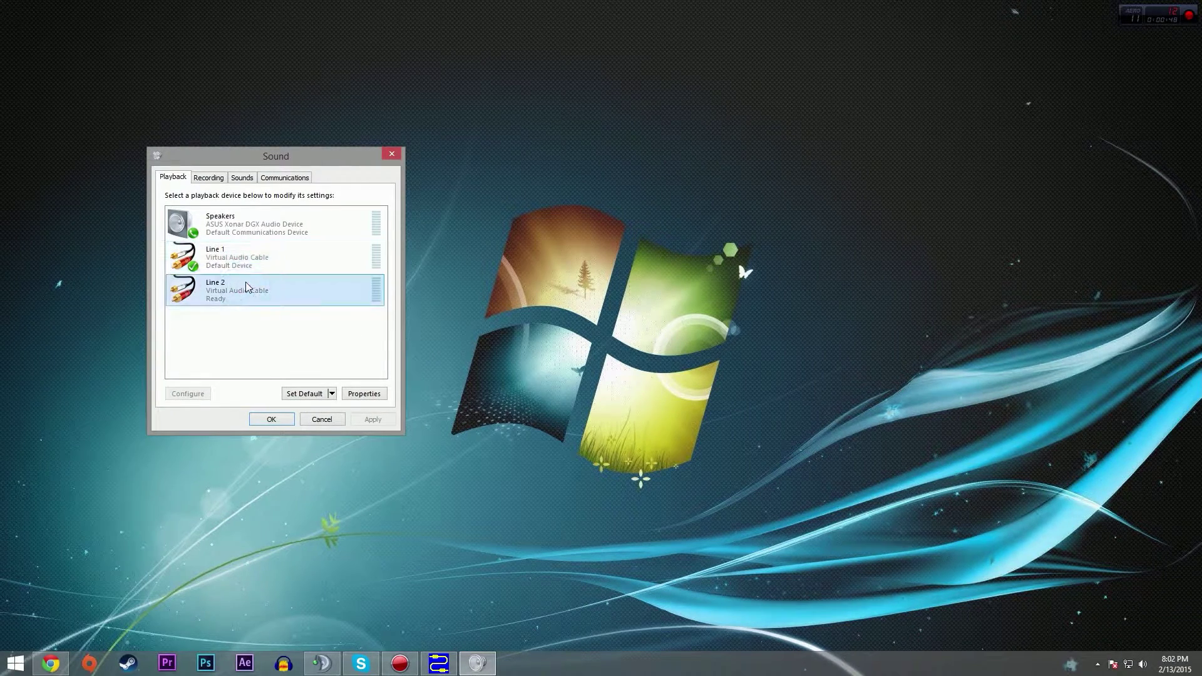
click(206, 179)
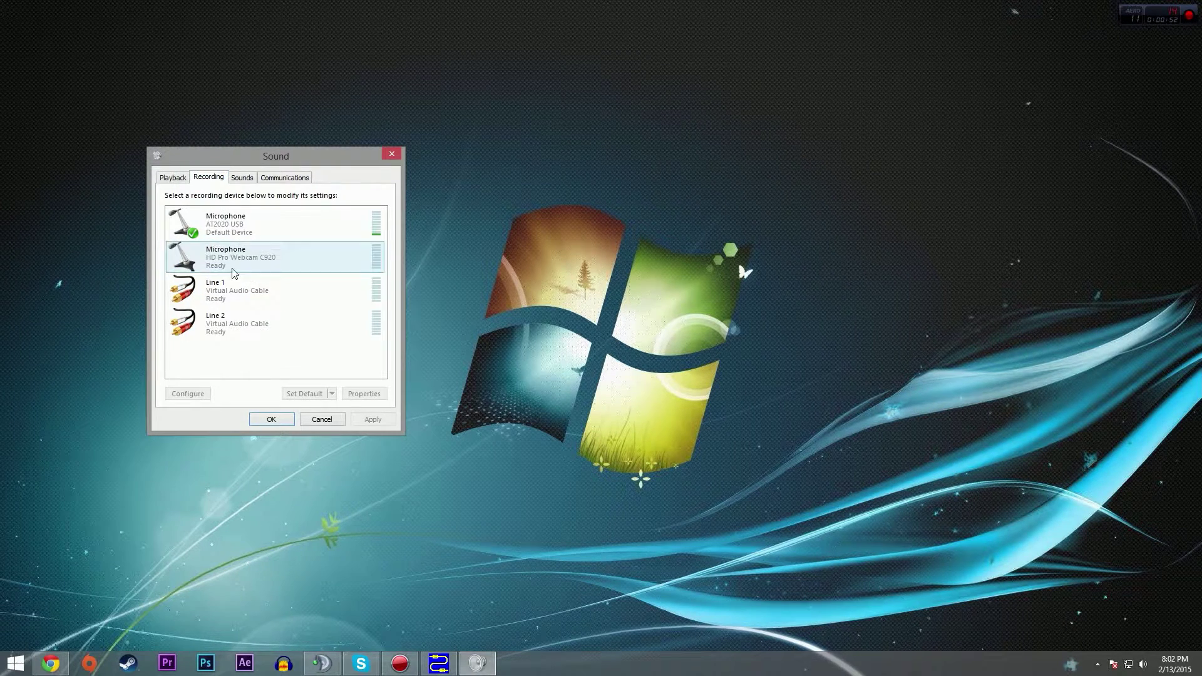
- Make Line 1 recording device listen through the Speakers
double_click(230, 294)
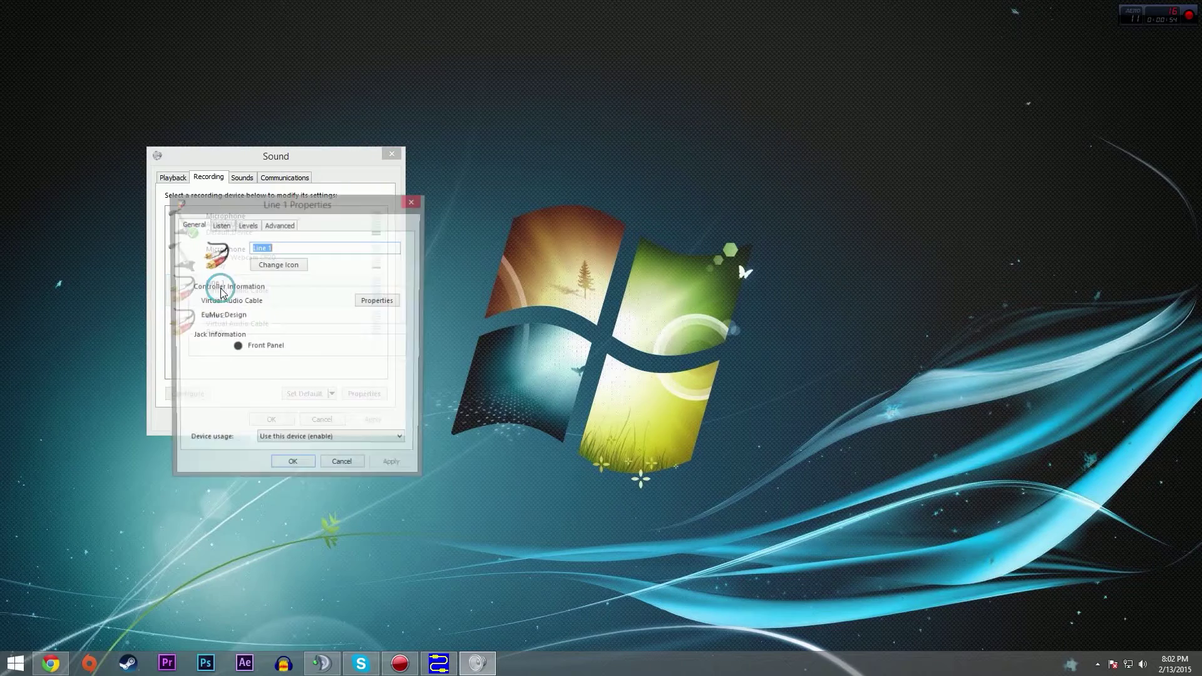
click(221, 226)
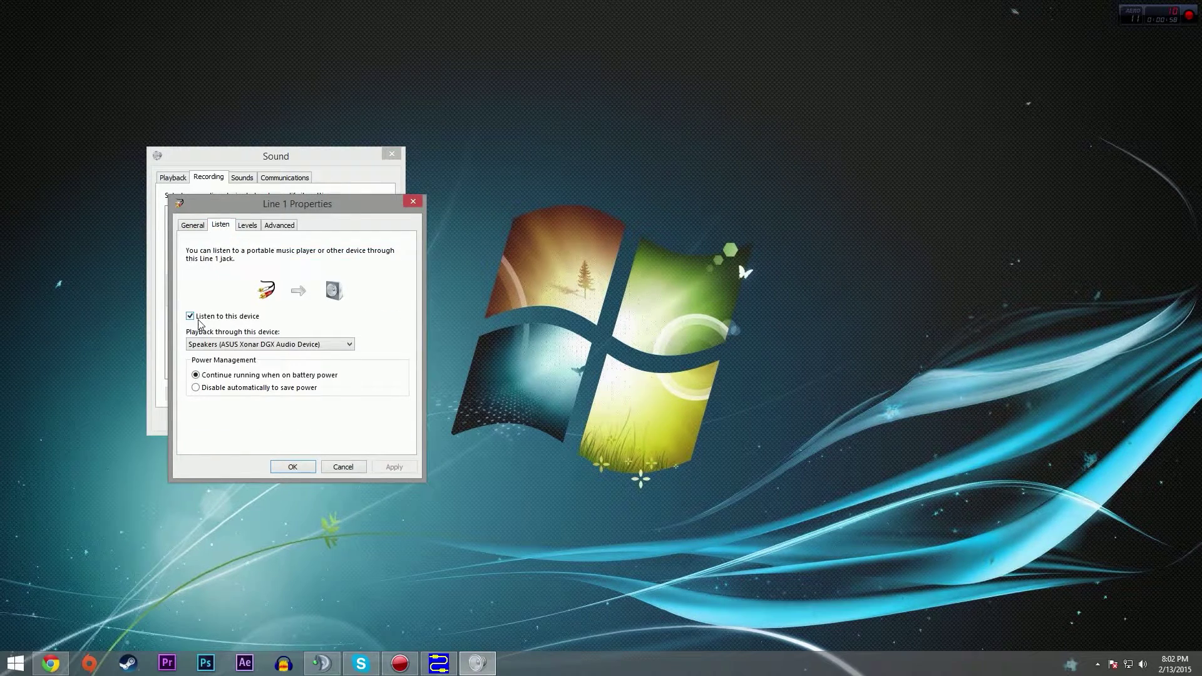
click(232, 346)
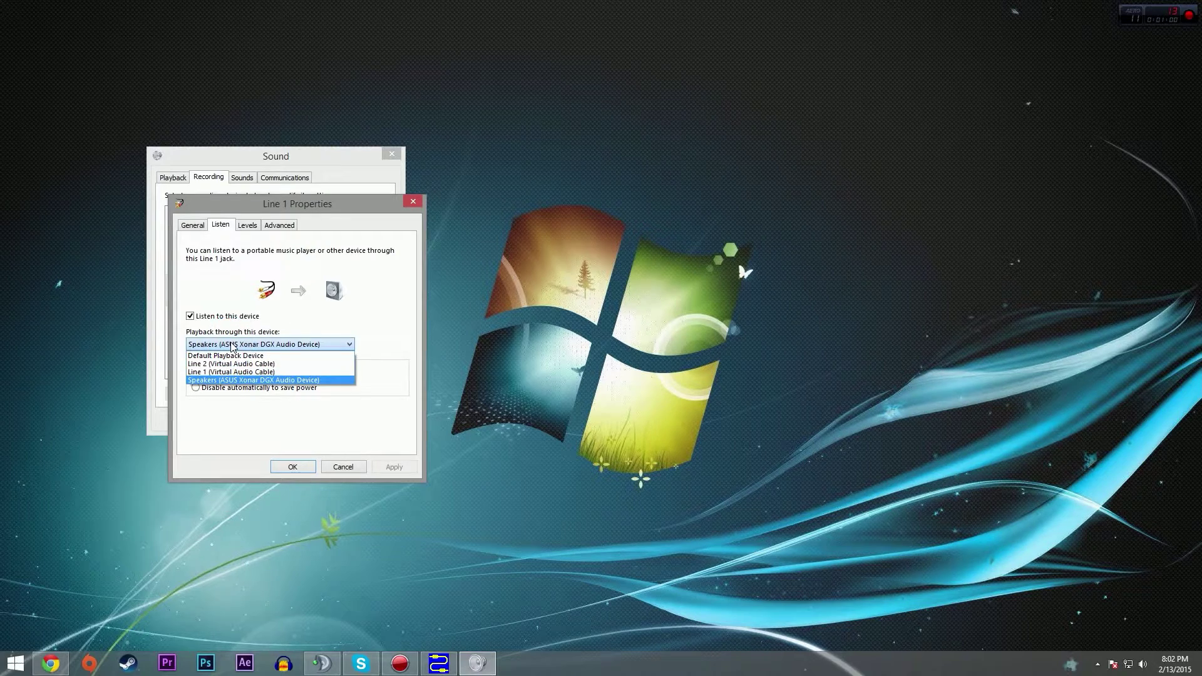
click(269, 380)
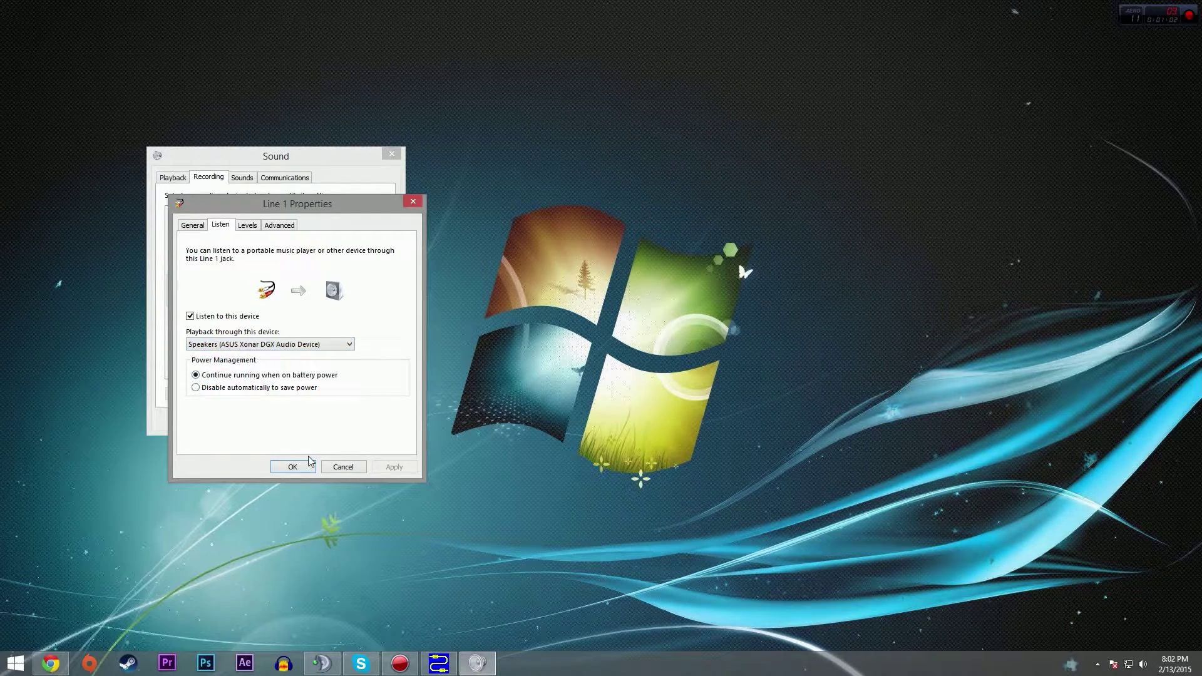
click(293, 467)
- Make Line 2 recording device listen through the Speakers
double_click(229, 324)
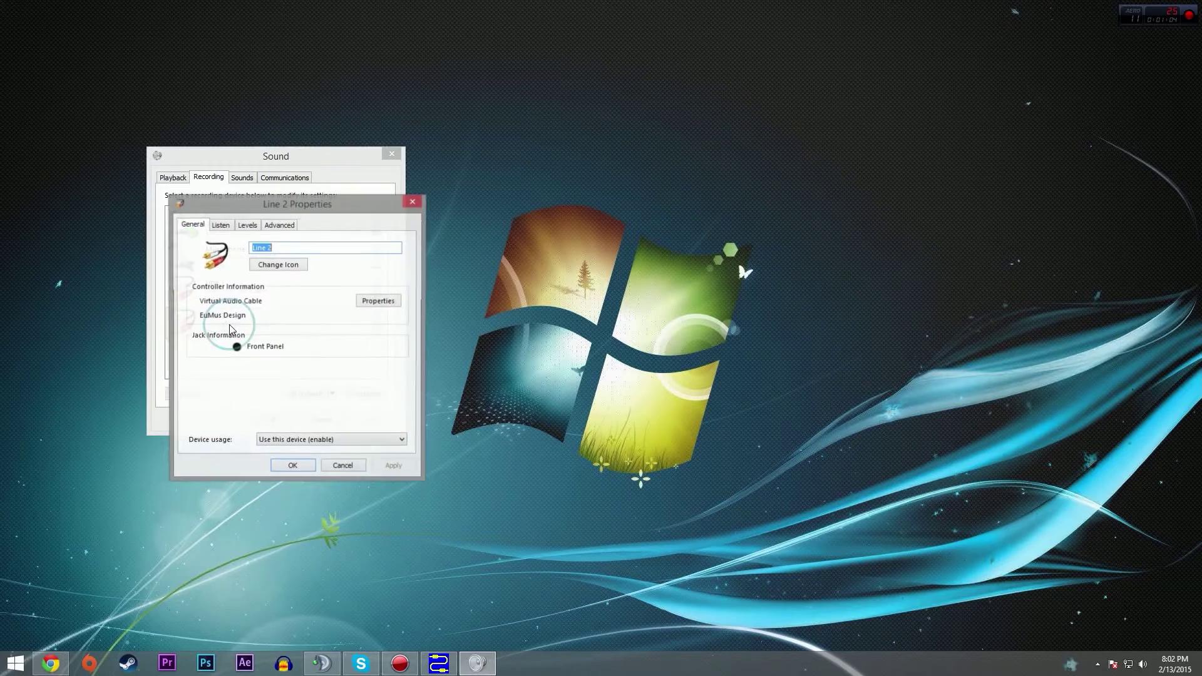
click(220, 229)
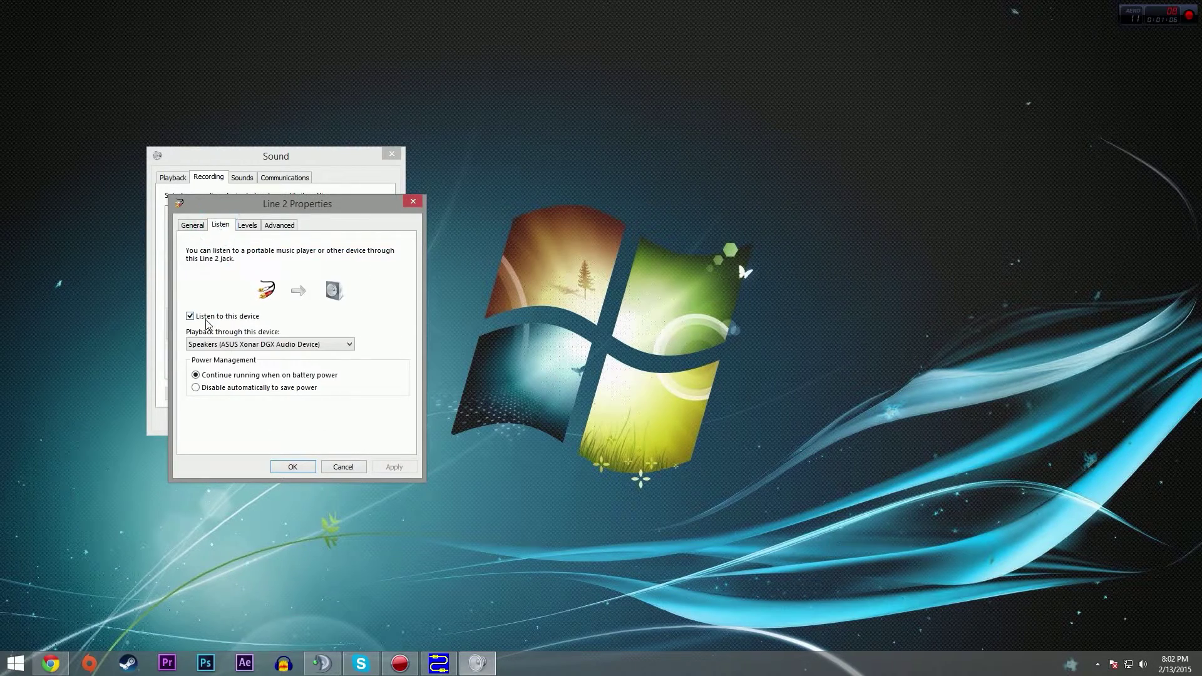
click(214, 345)
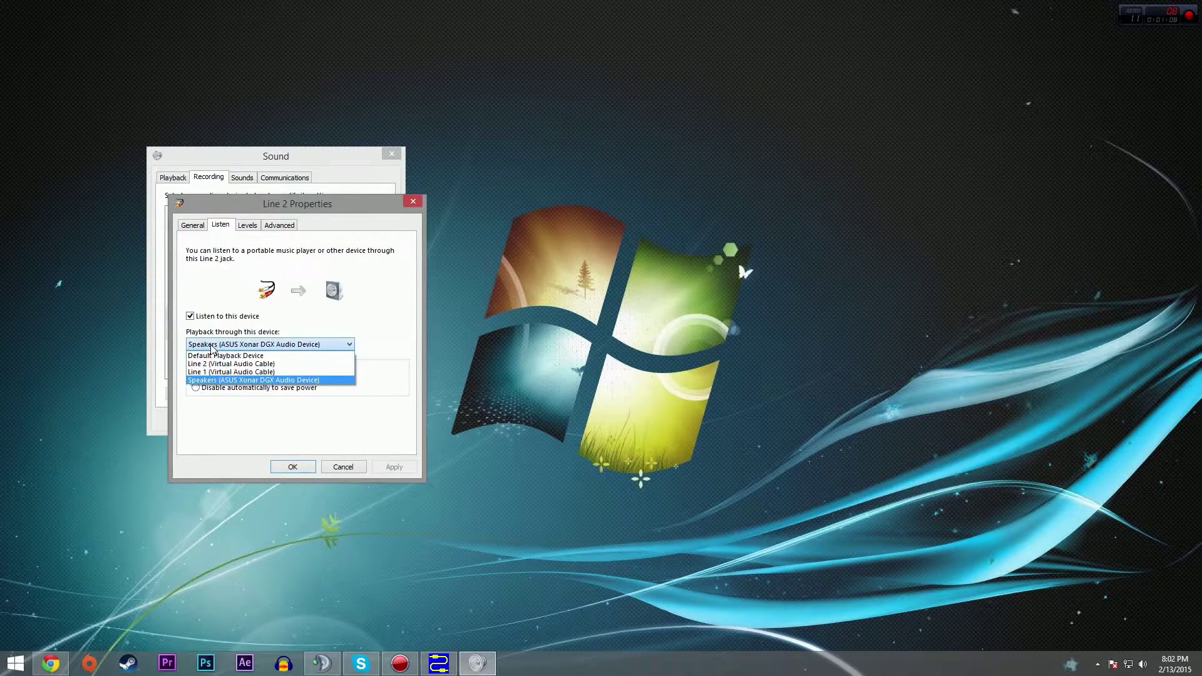
click(228, 381)
click(293, 467)
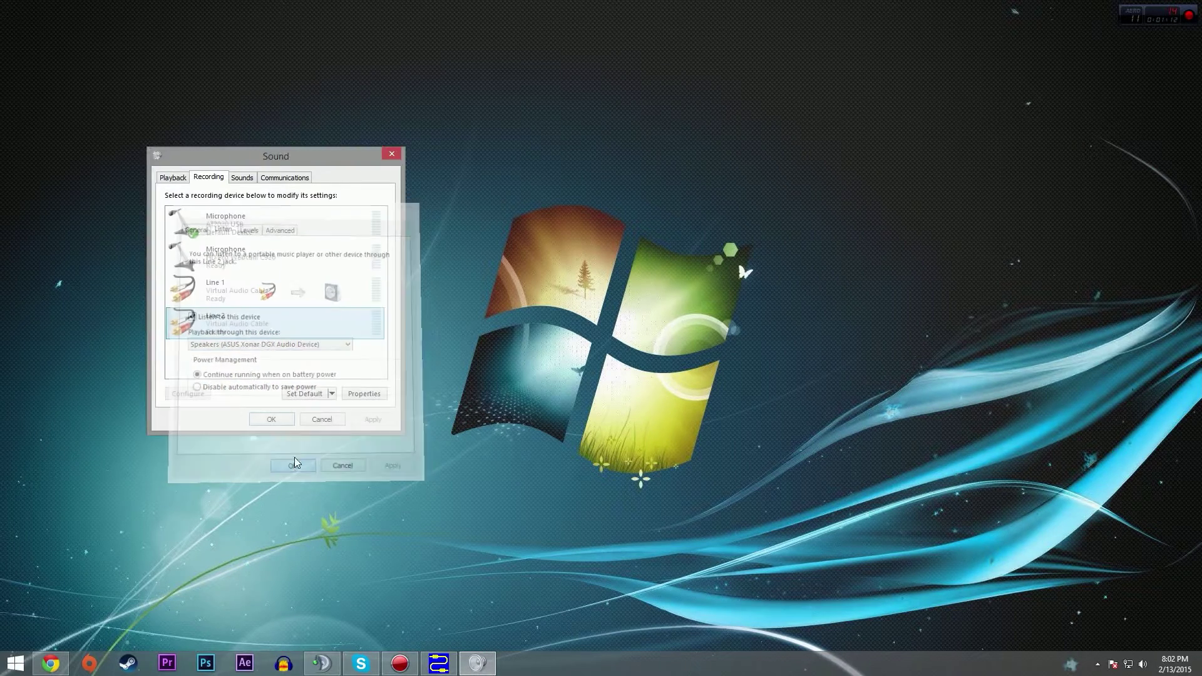
- In Playback devices, verify Line 1 is the Default Device and Line 2 is Ready
click(173, 180)
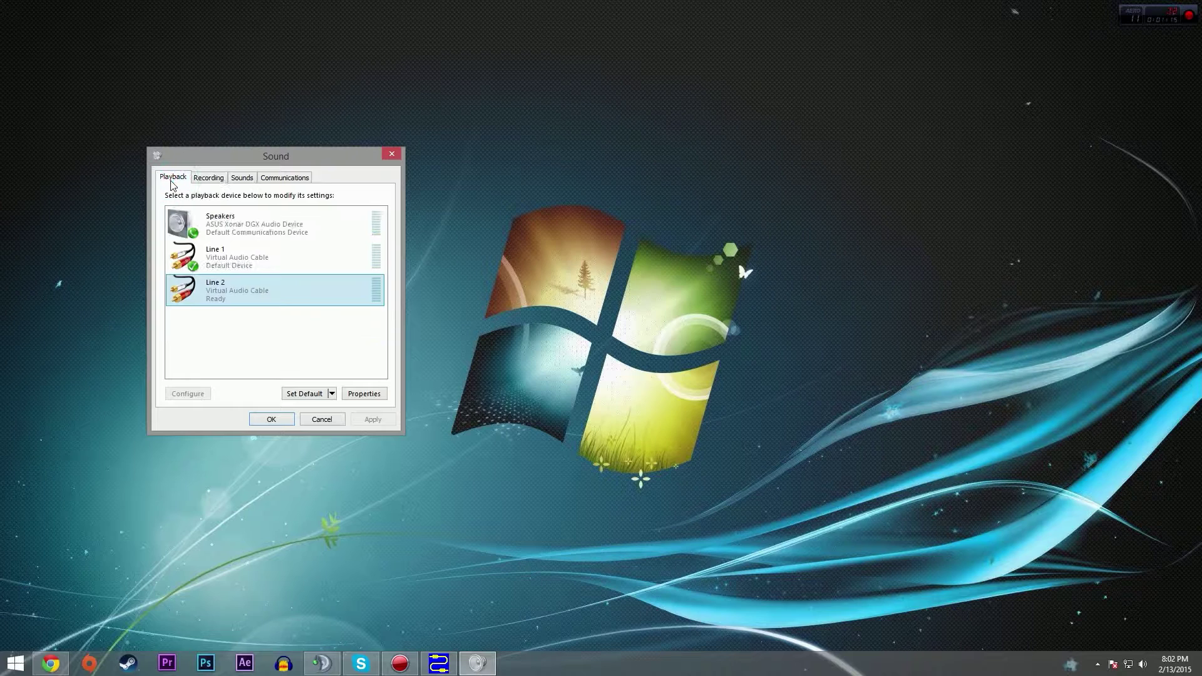
click(218, 263)
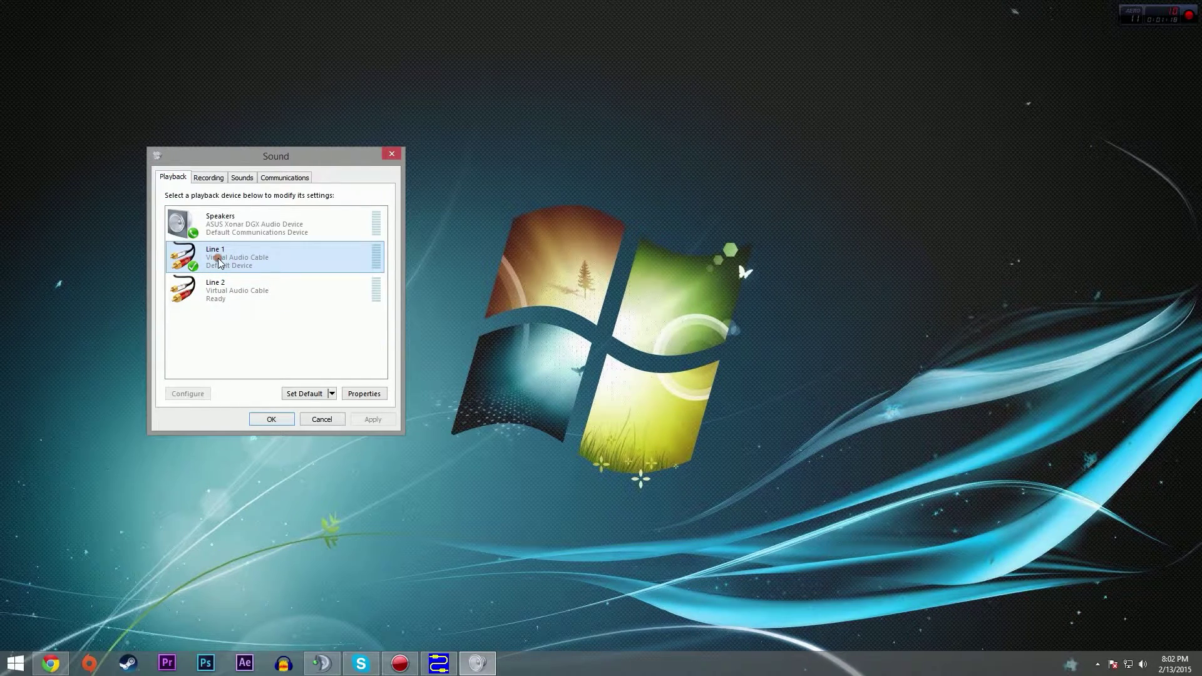
right_click(217, 260)
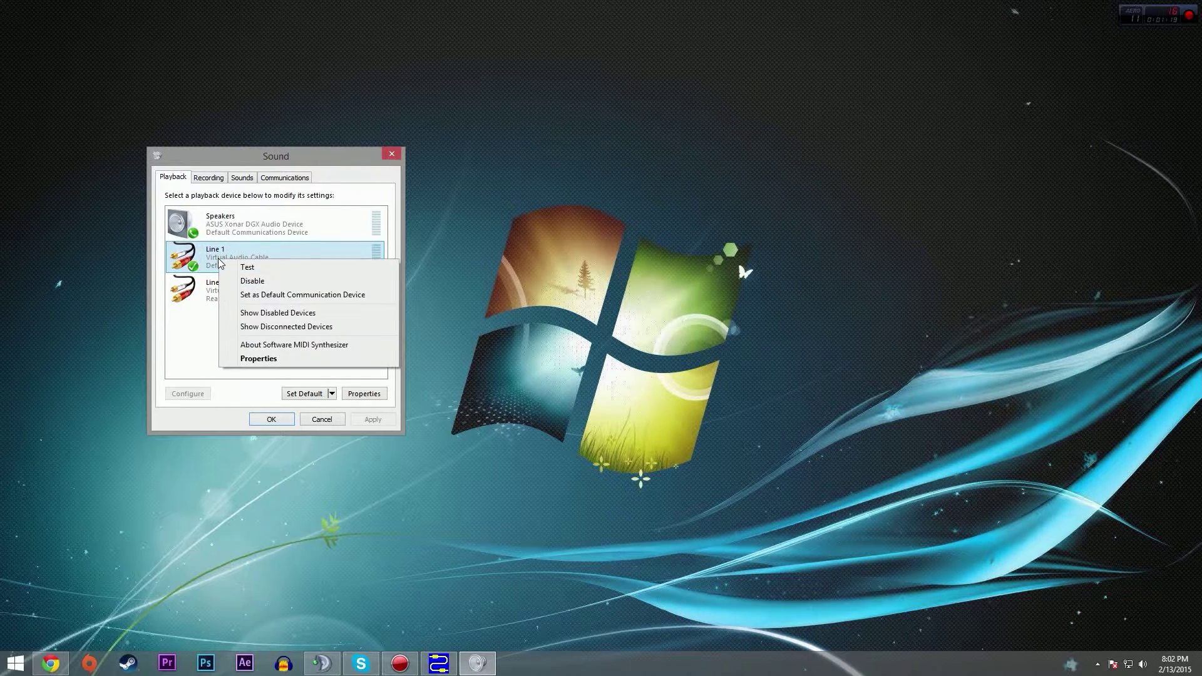
click(203, 326)
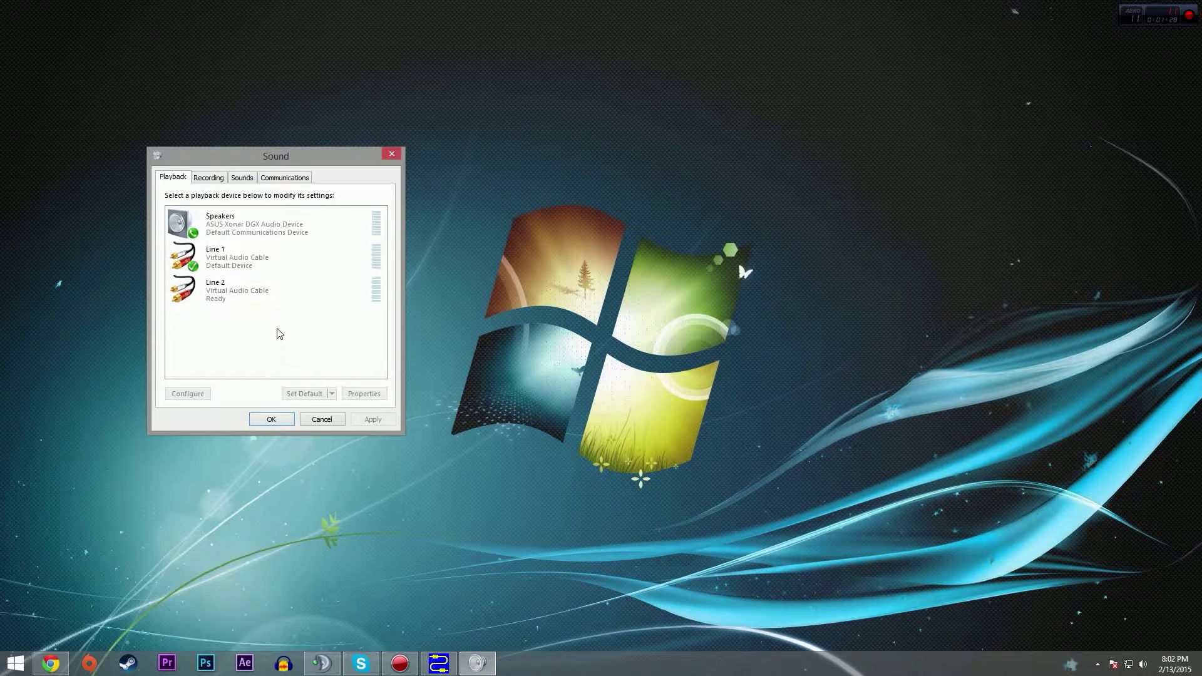
click(229, 262)
click(233, 290)
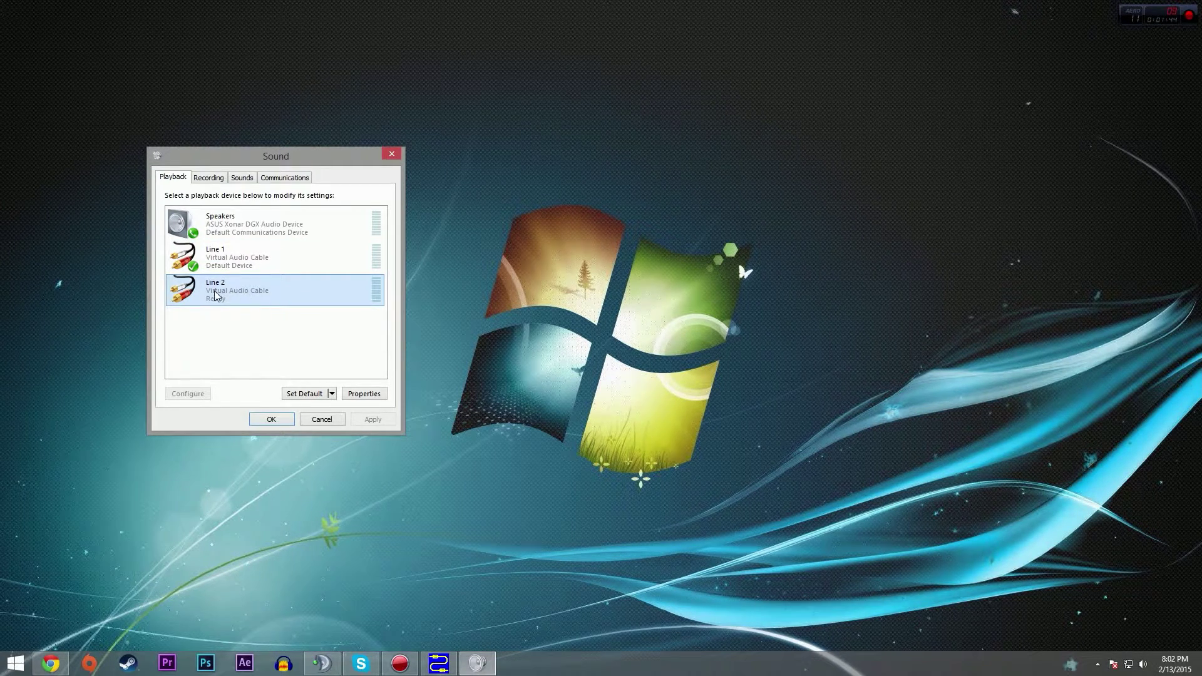
click(236, 253)
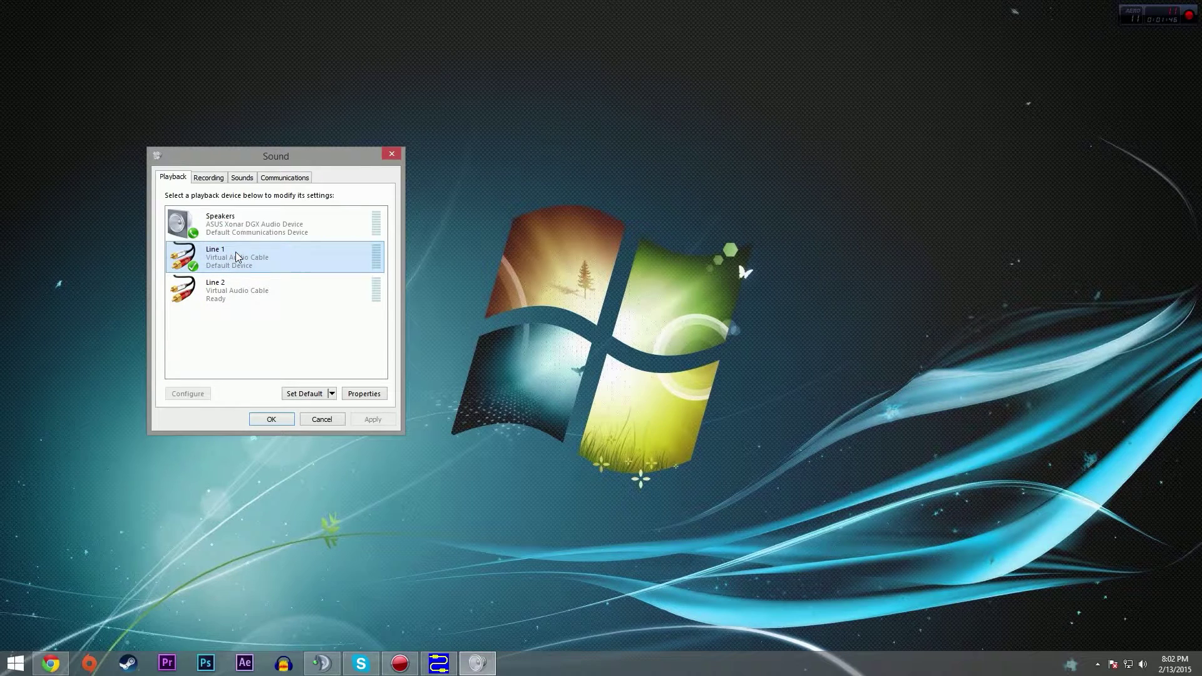
click(257, 300)
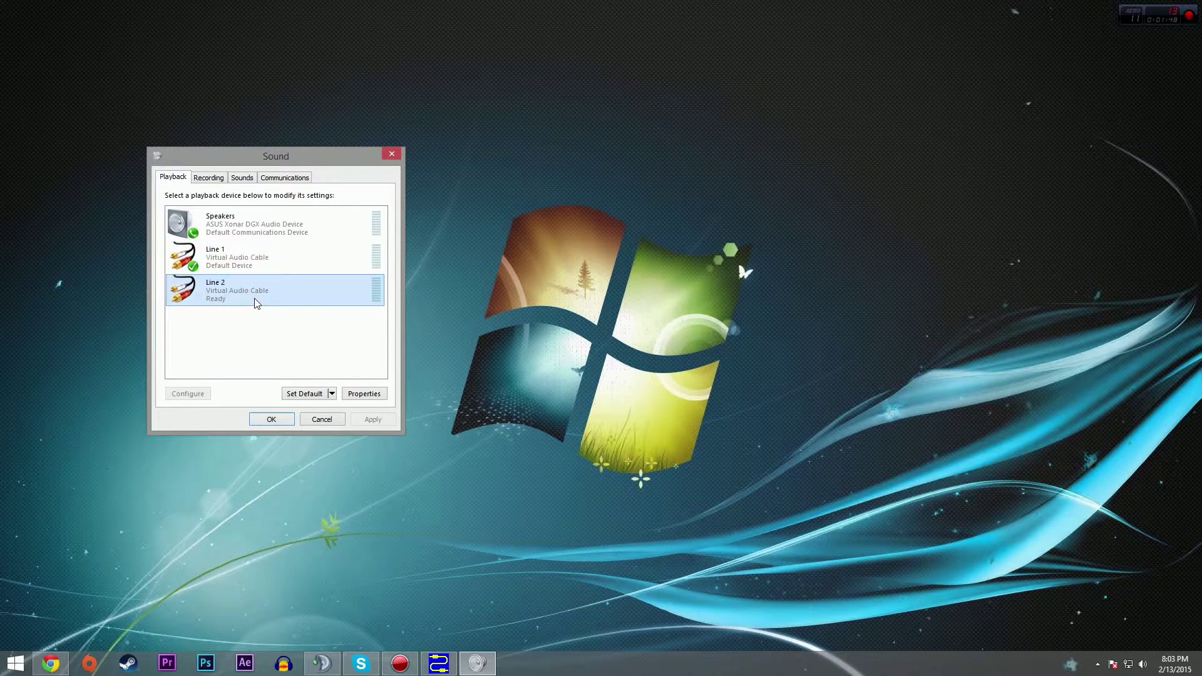
click(227, 264)
click(223, 292)
- Close the Sound dialog and bring the TeamSpeak 3 window into view
click(391, 154)
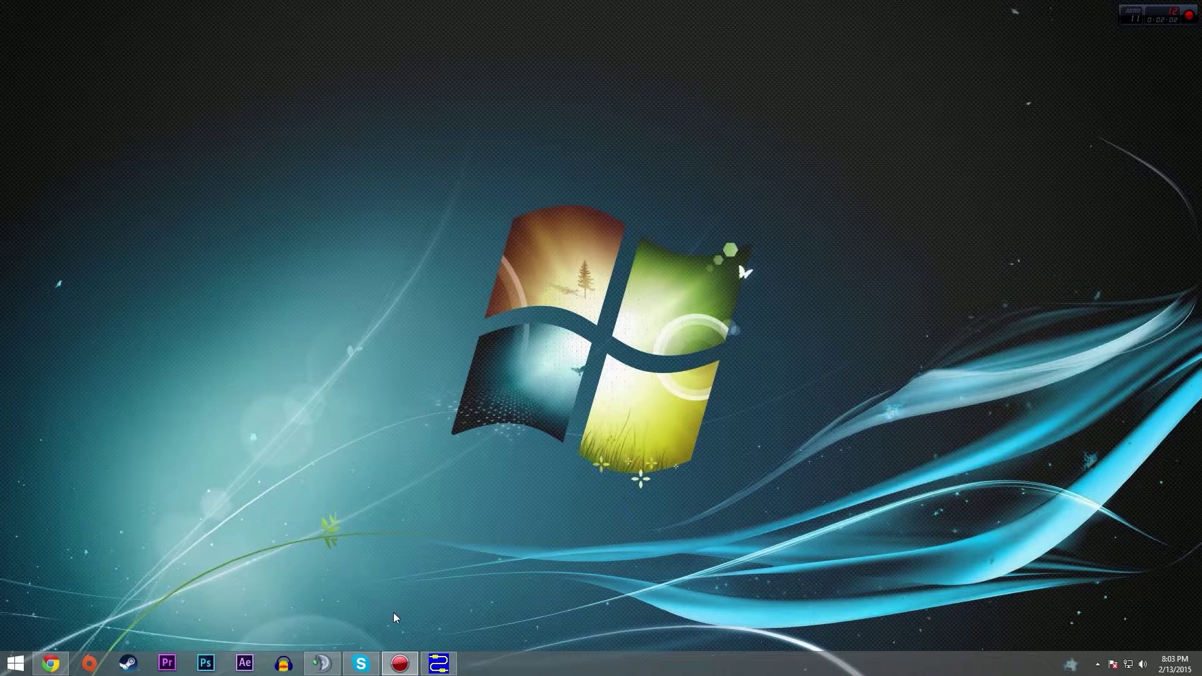
click(322, 664)
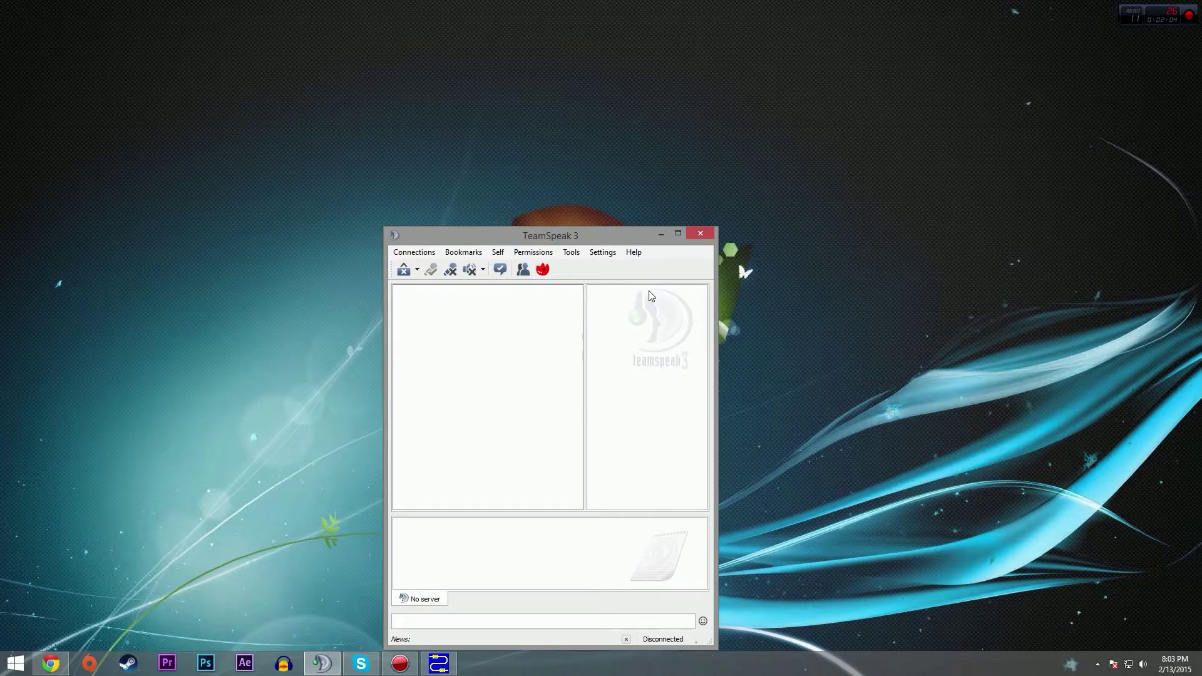
drag(584, 234, 621, 146)
- Set TeamSpeak 3's Playback Device to Line 2 (Virtual Audio Cable), confirm, and minimize TeamSpeak
click(632, 165)
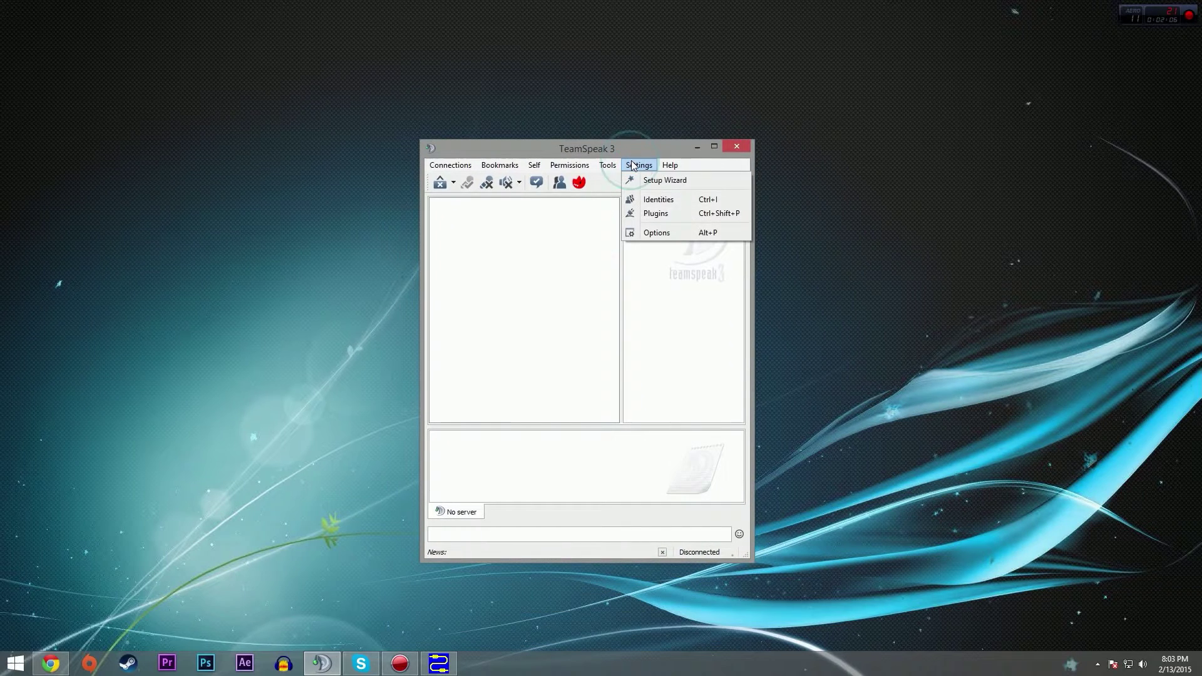
click(656, 231)
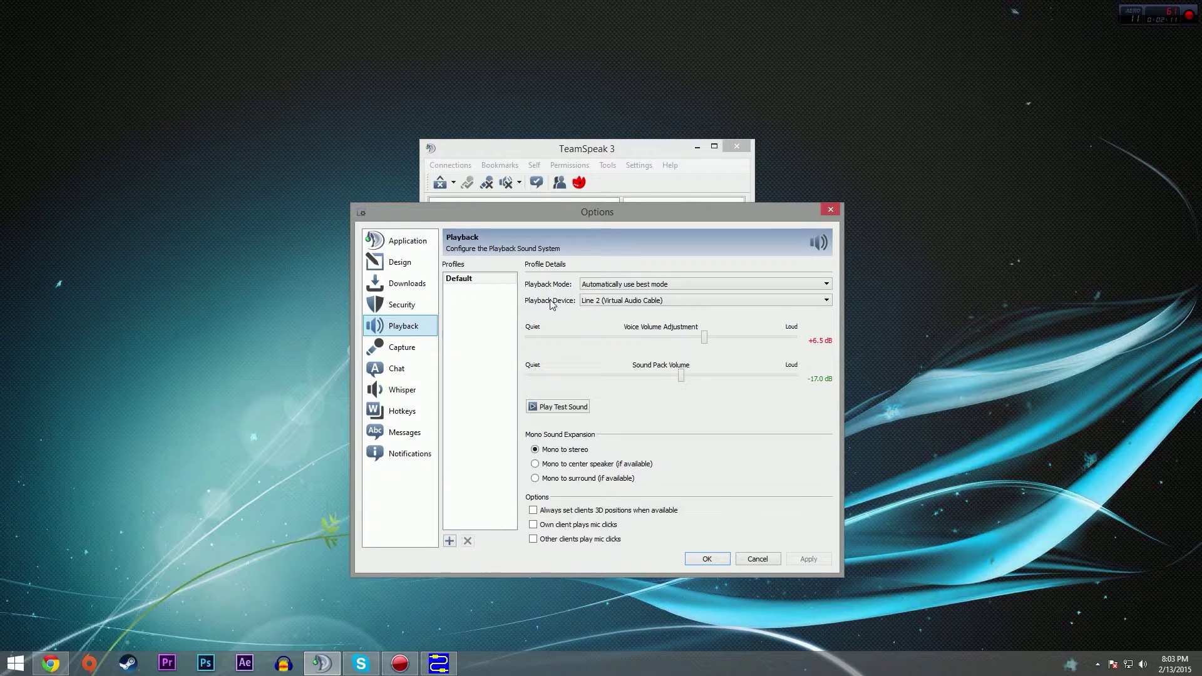
click(615, 302)
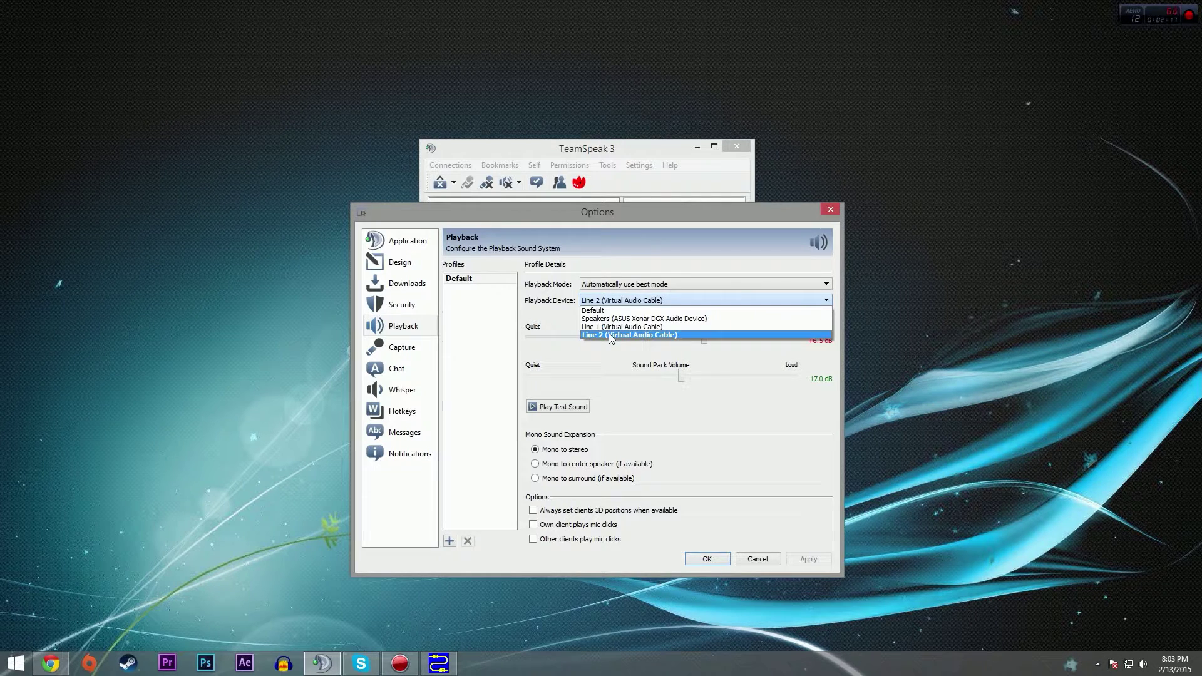
click(611, 335)
click(704, 558)
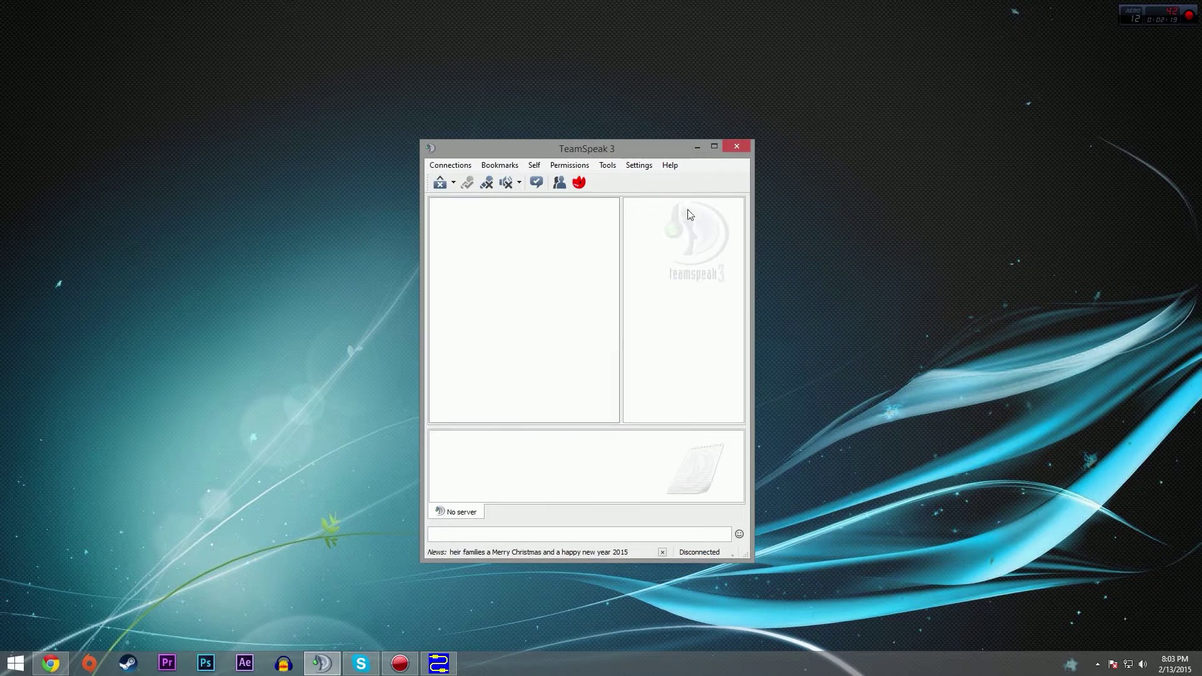
click(697, 146)
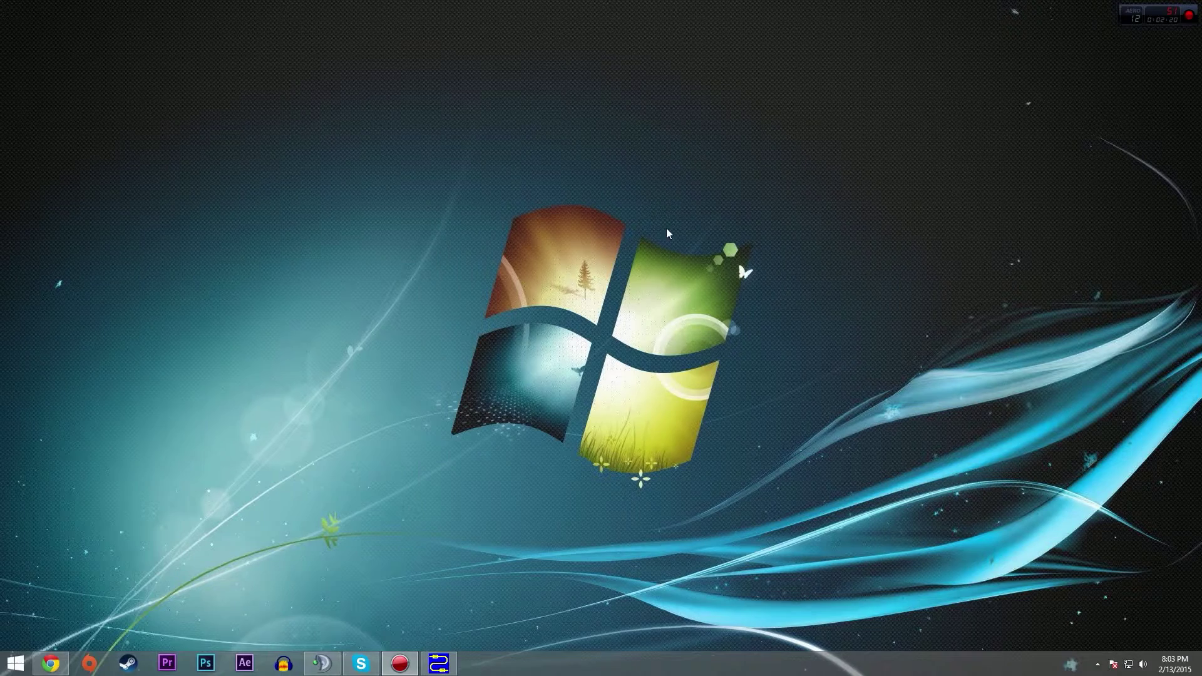
- Save Skype's Audio Settings with Speakers on Line 2 (Virtual Audio Cable), then minimize Skype
click(361, 663)
click(535, 118)
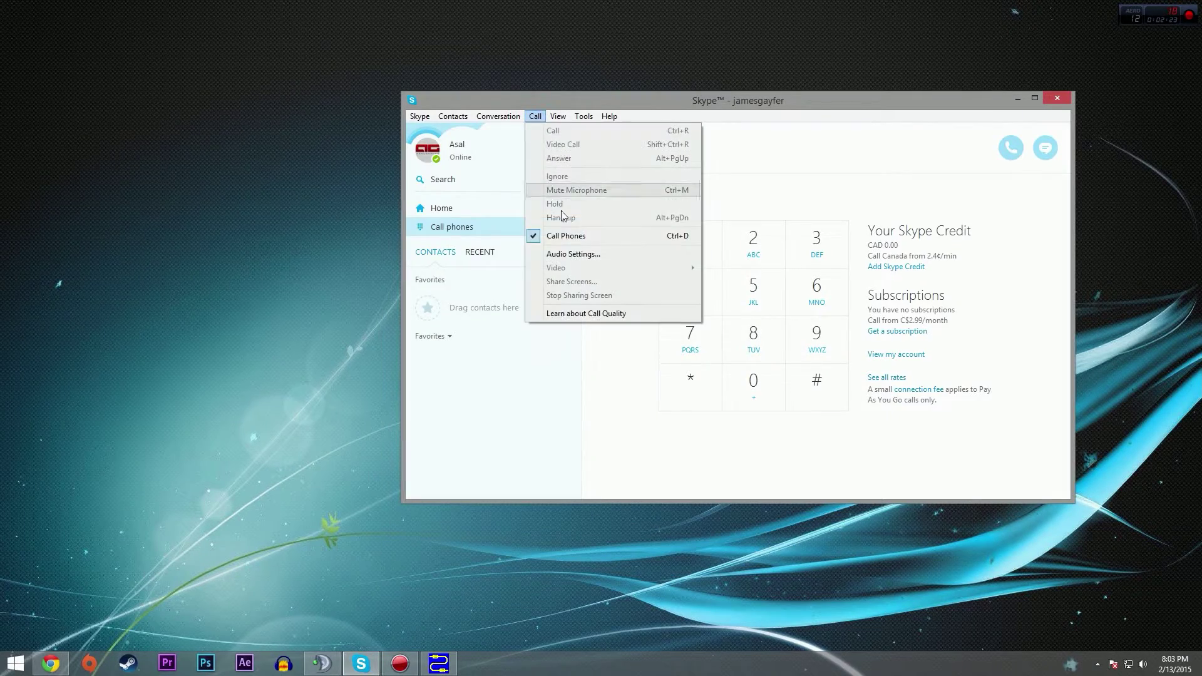
click(568, 255)
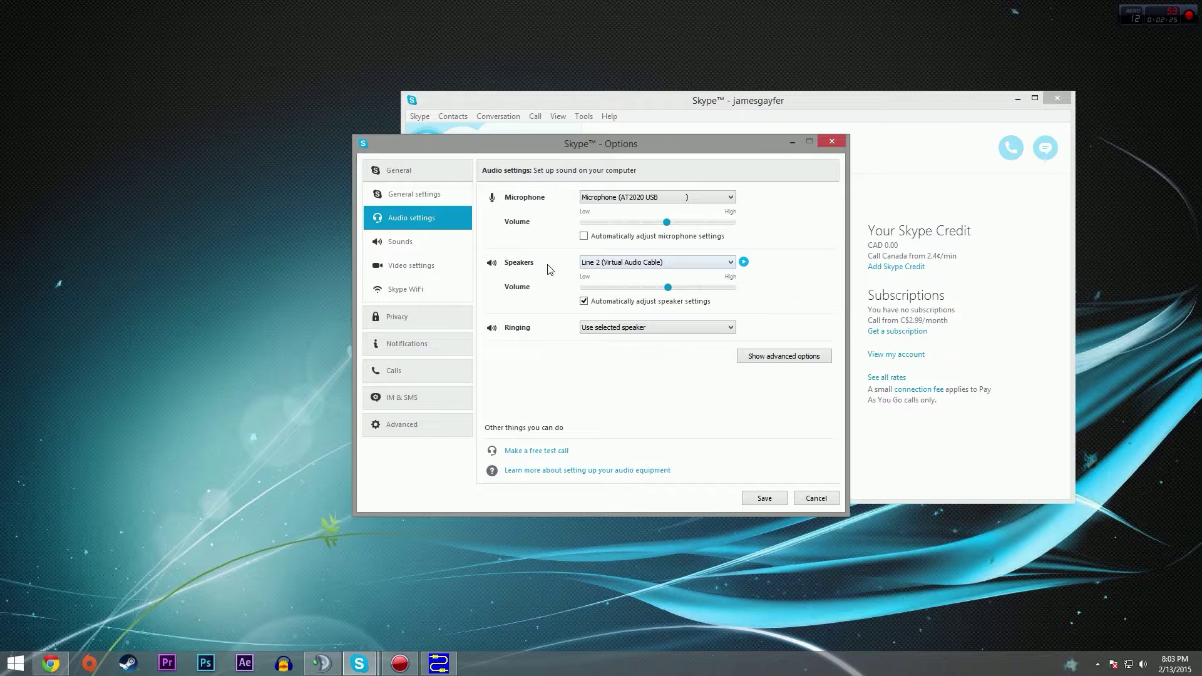
click(607, 264)
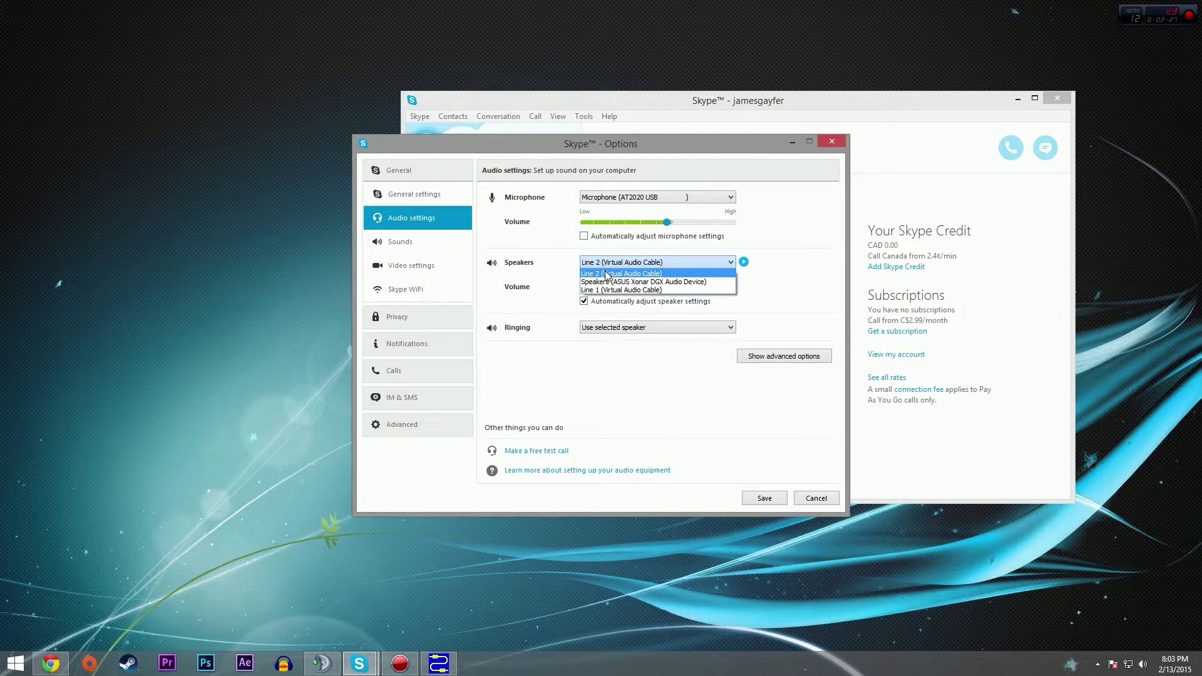
click(606, 276)
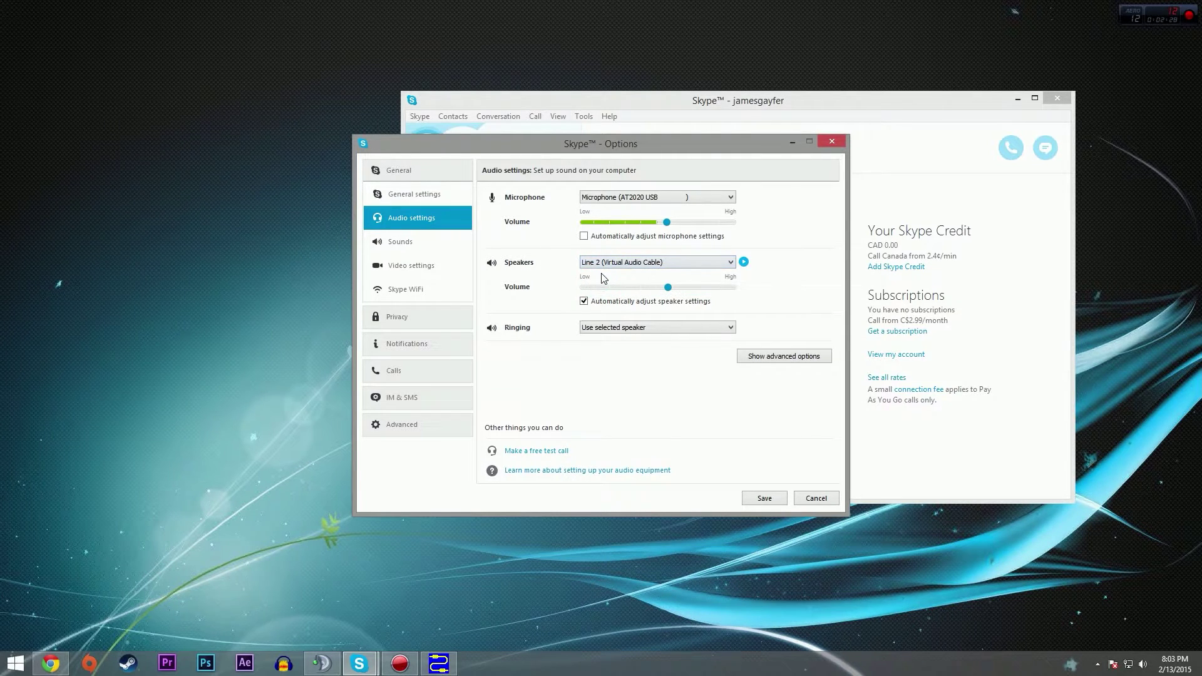
click(764, 498)
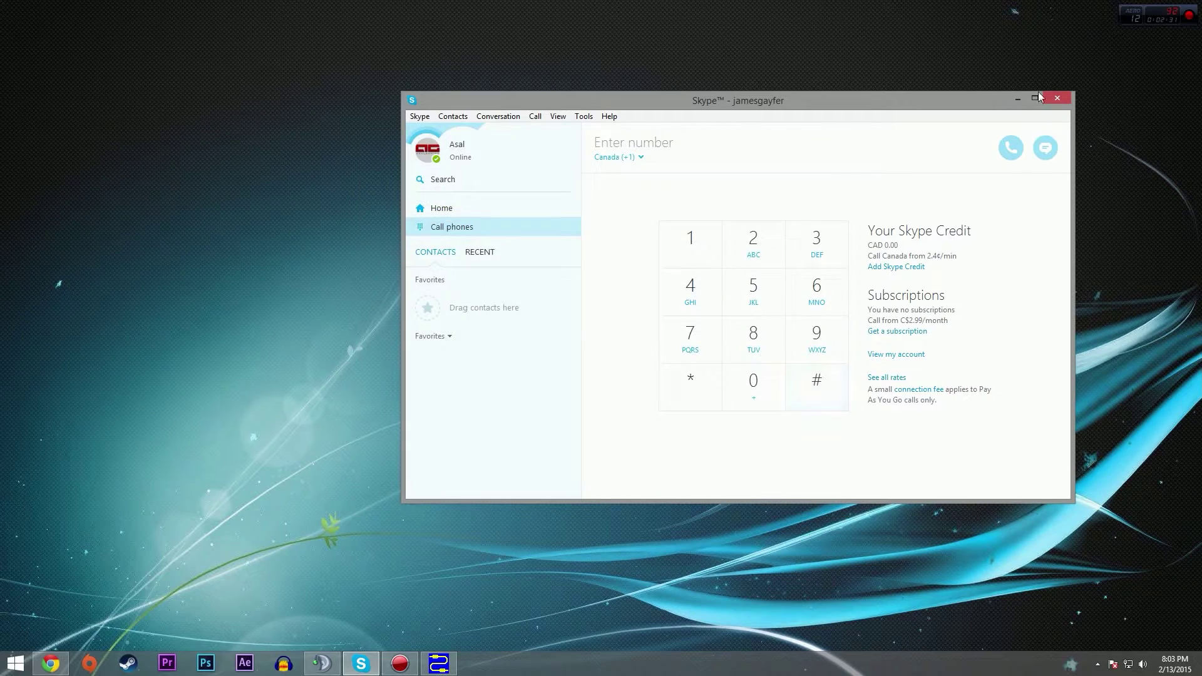
click(1016, 99)
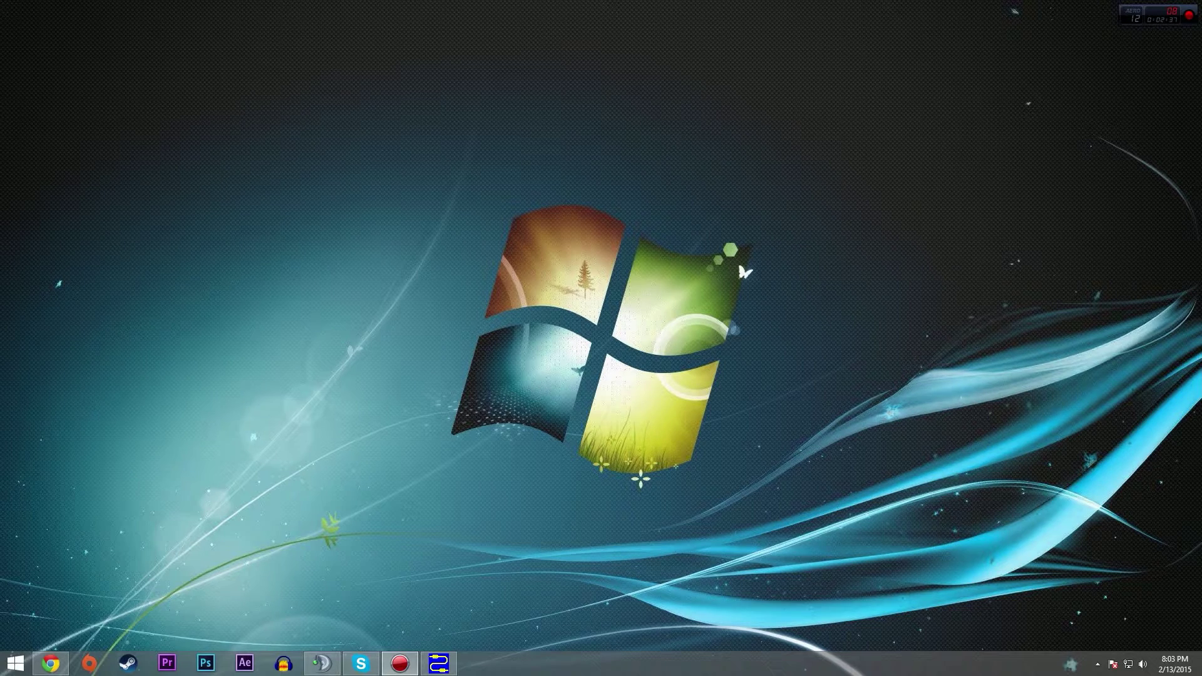
- Set Action!'s System sounds audio device to Line 1 (Virtual Audio Cable), then minimize Action!
drag(0, 107, 515, 106)
click(821, 133)
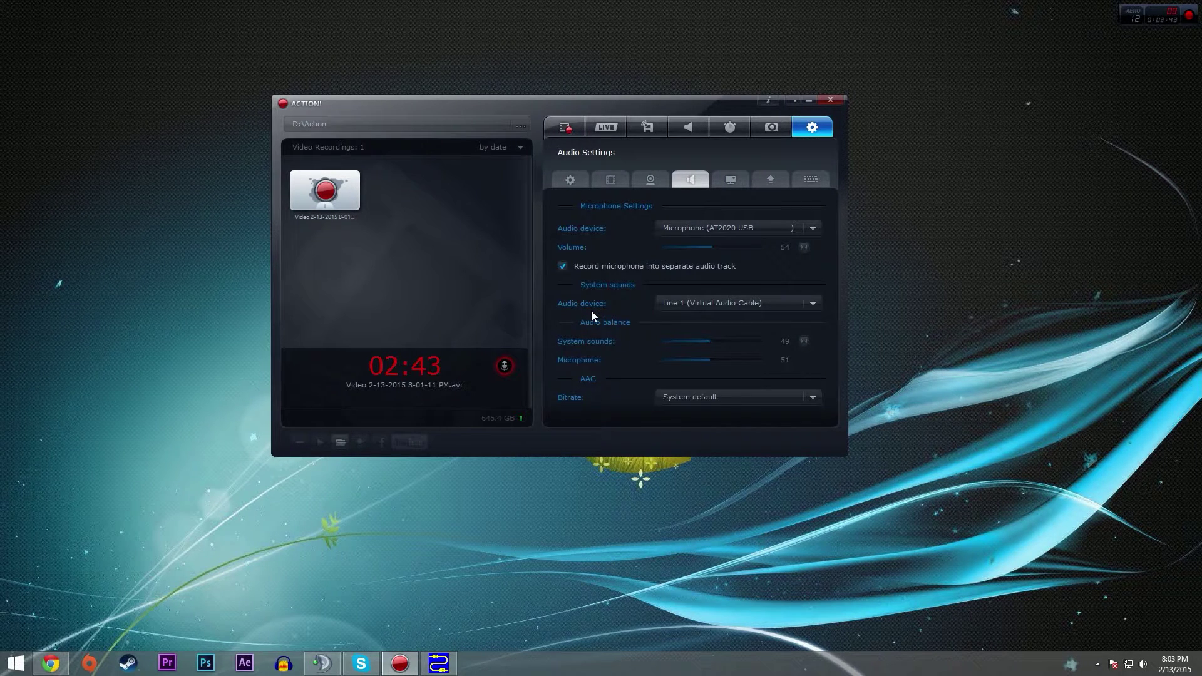
click(695, 300)
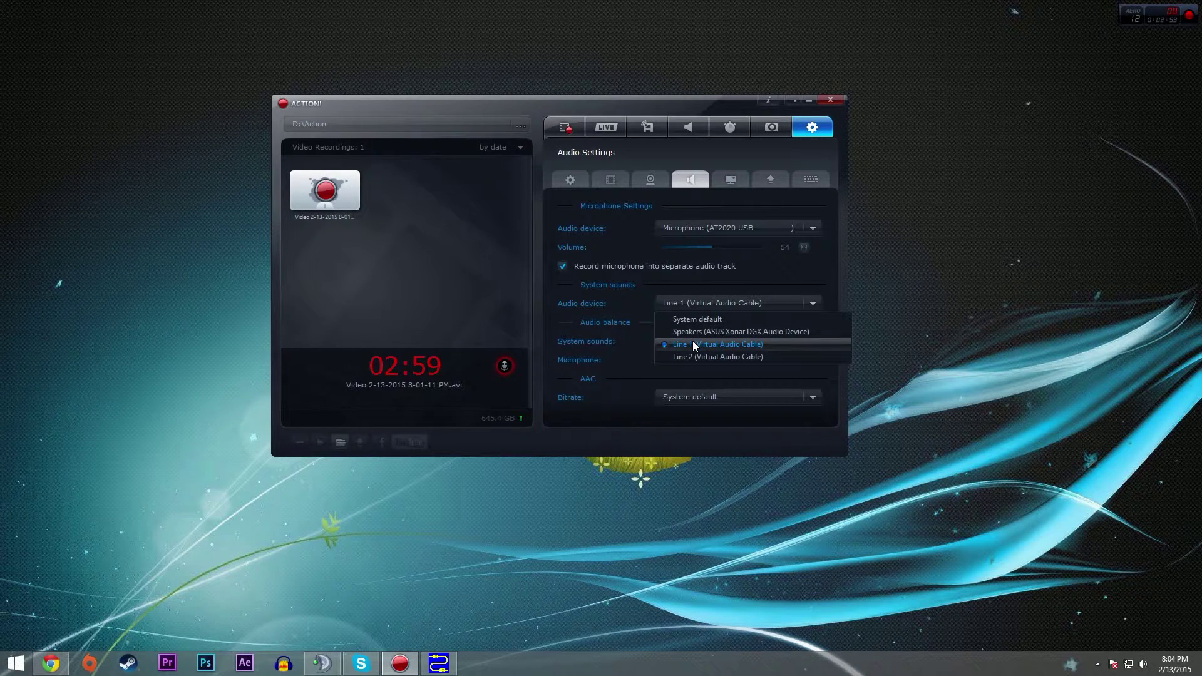
click(692, 343)
click(809, 101)
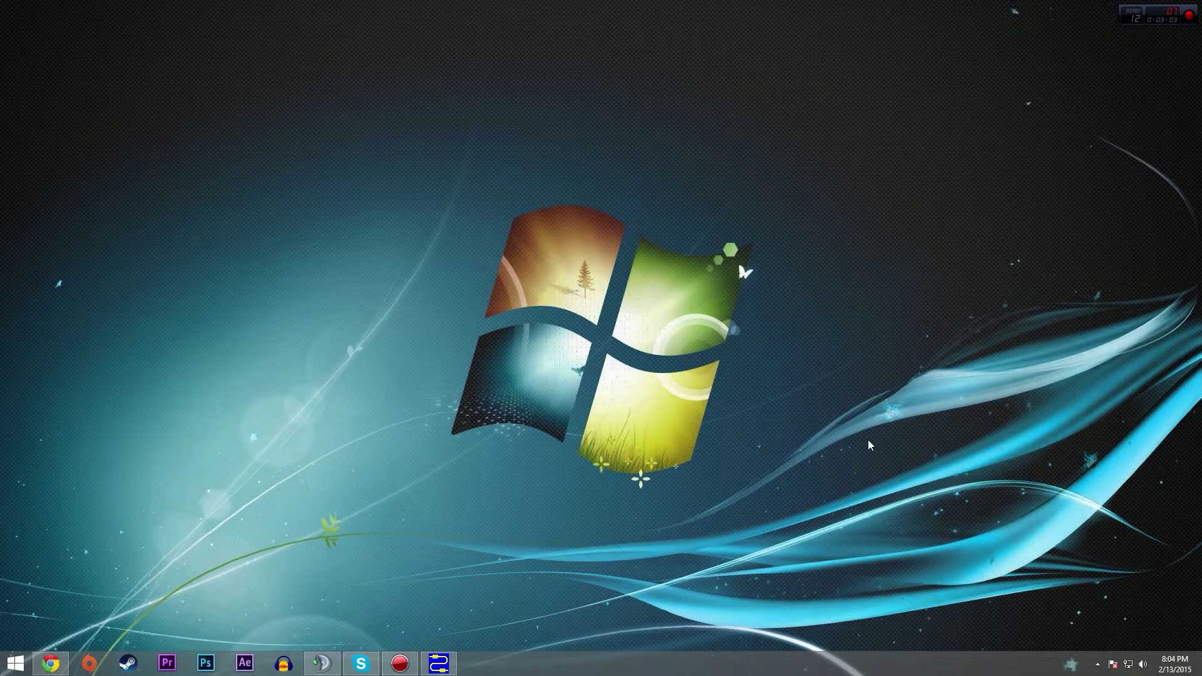
- Restore the Dxtory window from its hidden tray icon
right_click(1102, 668)
click(1097, 664)
click(1098, 664)
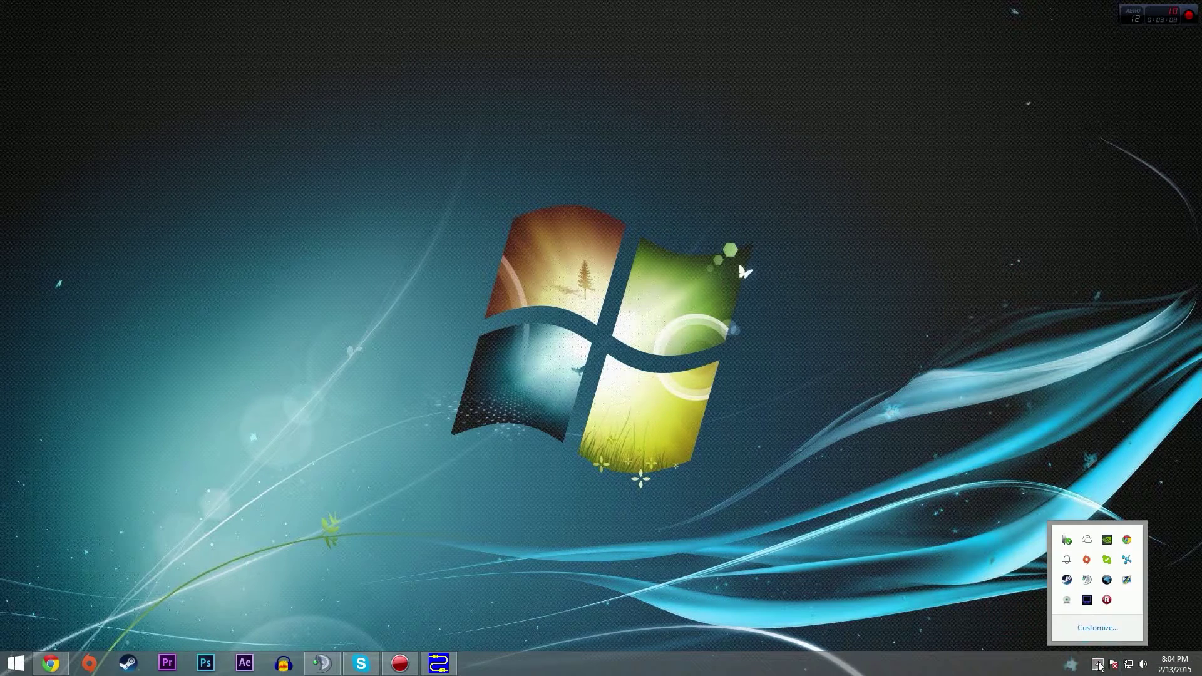
right_click(1088, 600)
click(1123, 572)
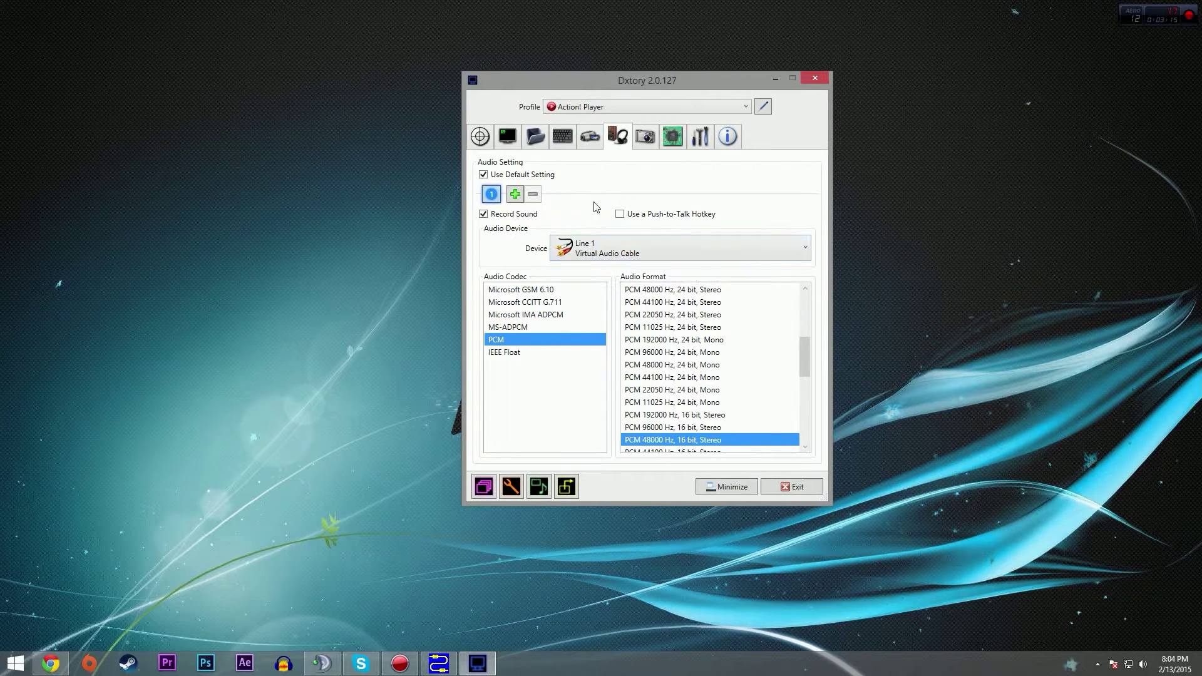
- Set Dxtory's audio recording Device to Line 1 Virtual Audio Cable
click(616, 139)
click(595, 252)
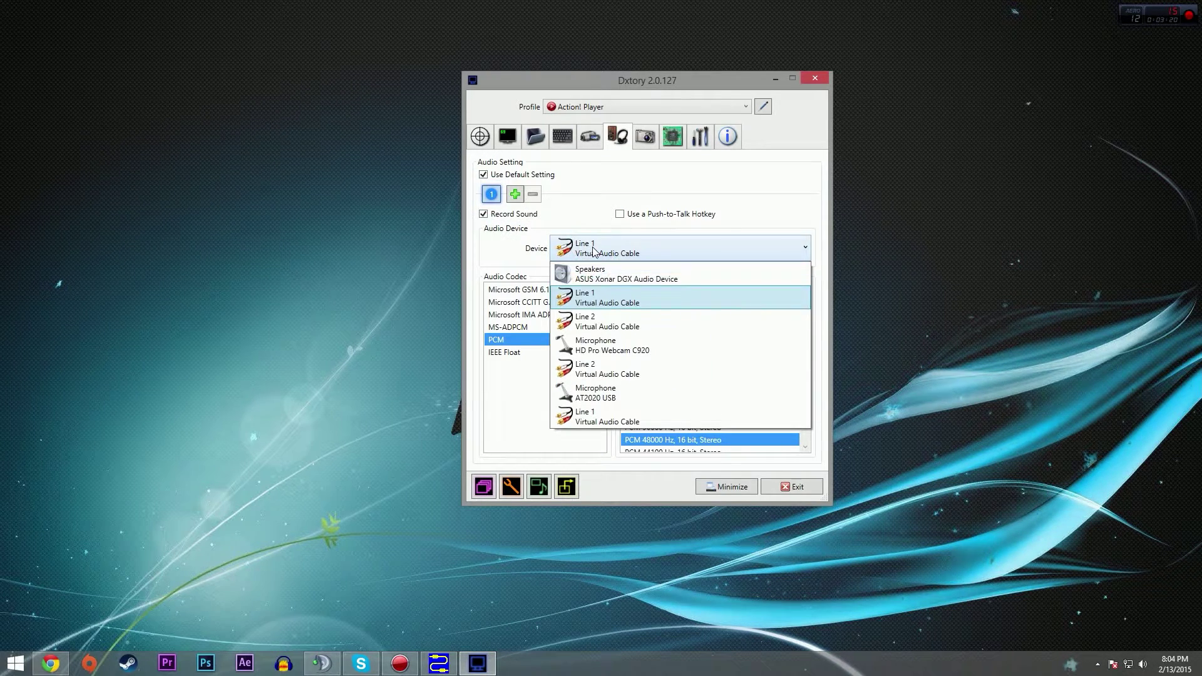
click(598, 300)
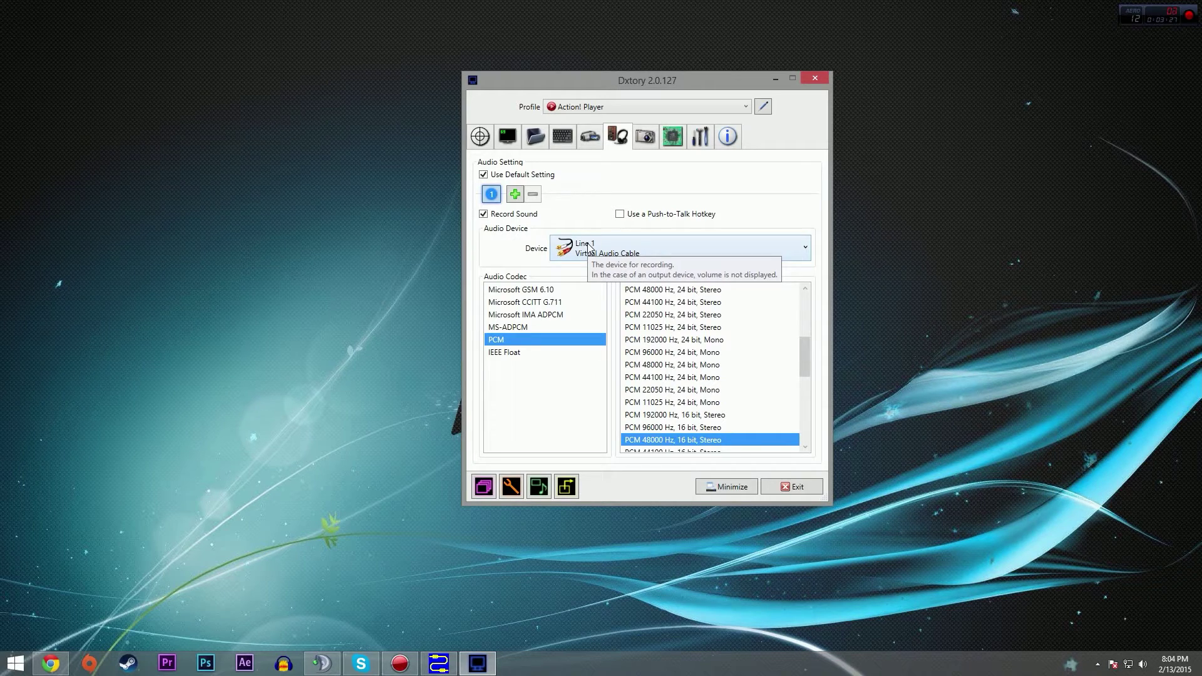
click(775, 78)
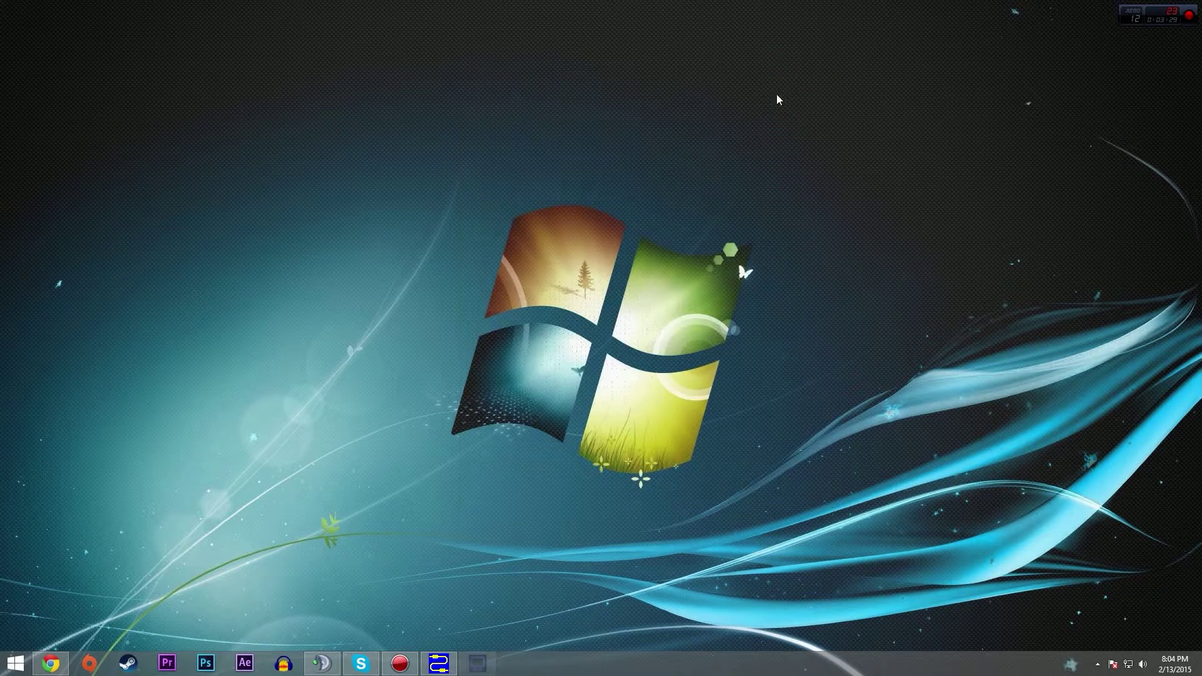